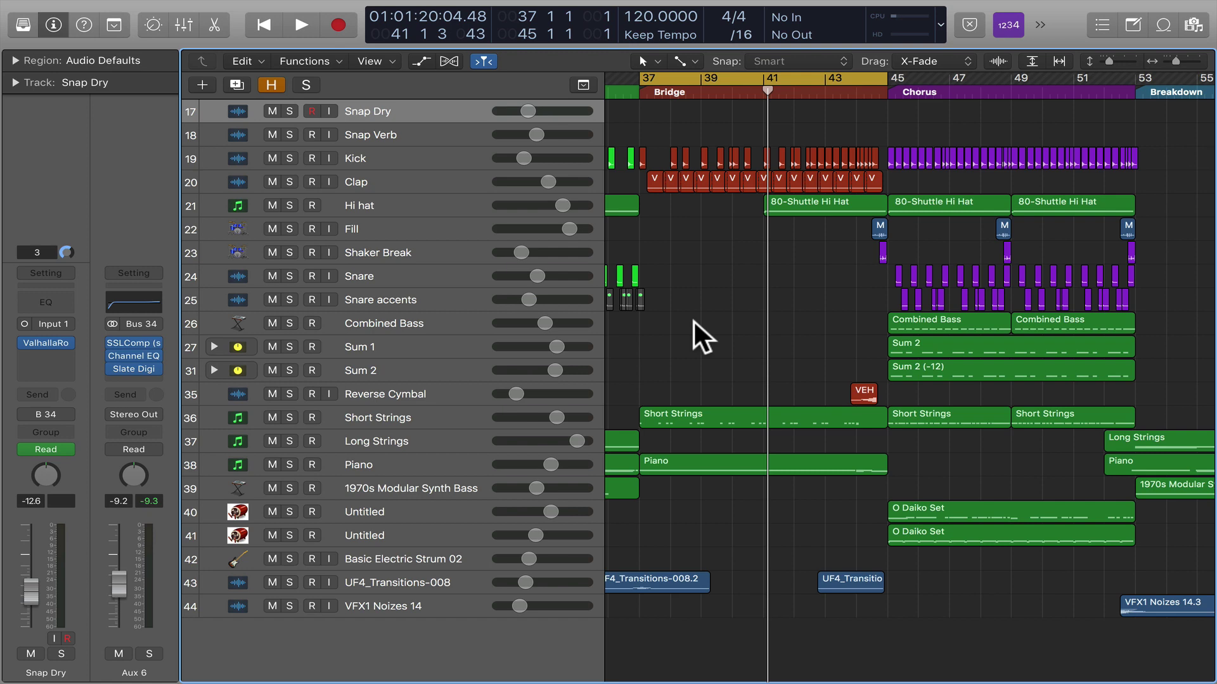
Step: Audition the mix, then insert the stereo Waves S1 Imager on an empty Aux 6 slot
{"action": "key", "text": "space"}
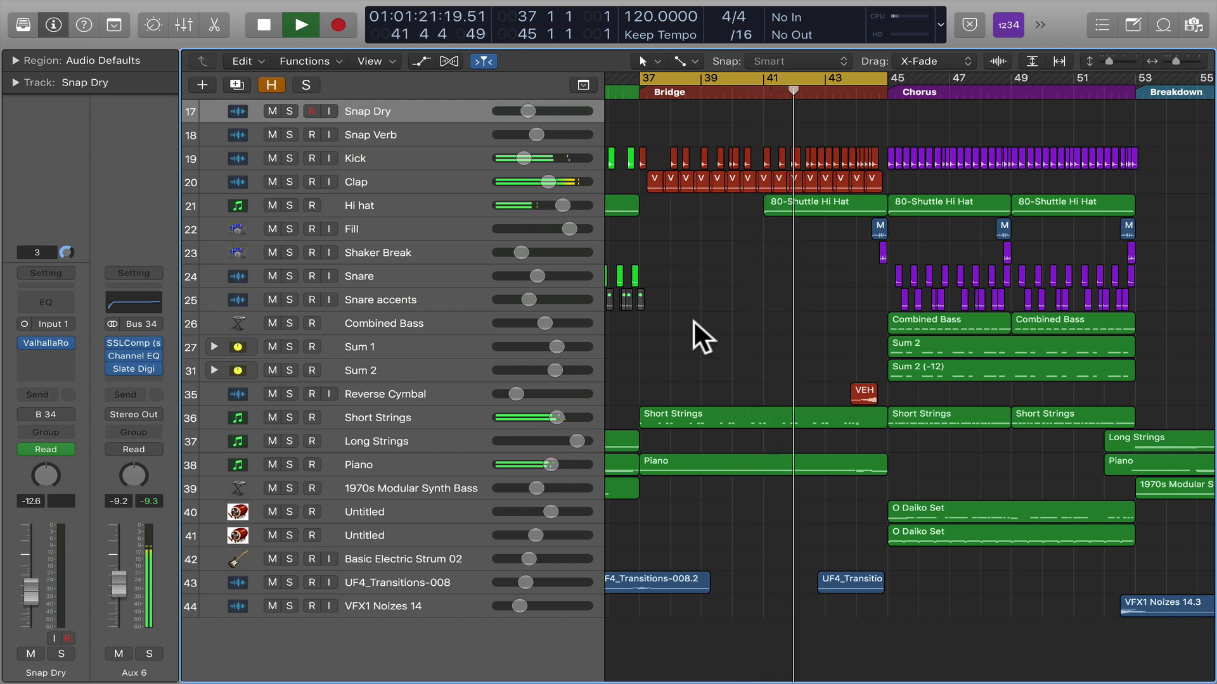
{"action": "key", "text": "space"}
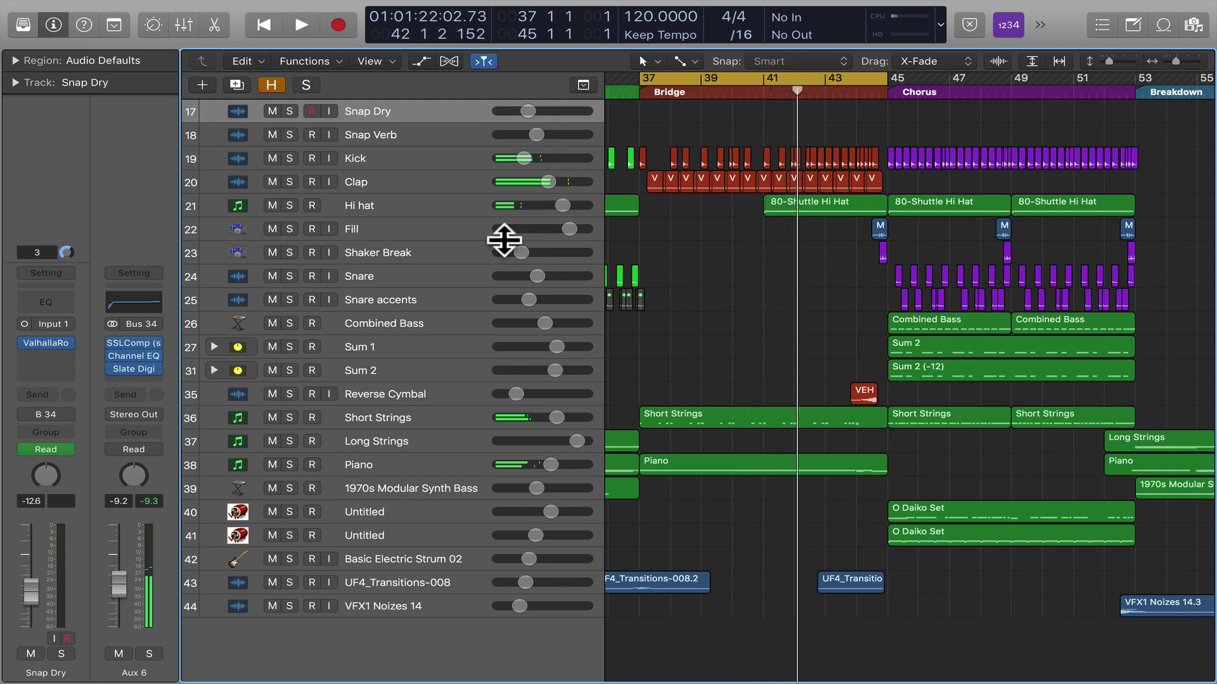
{"action": "left_click", "coordinate": [136, 374]}
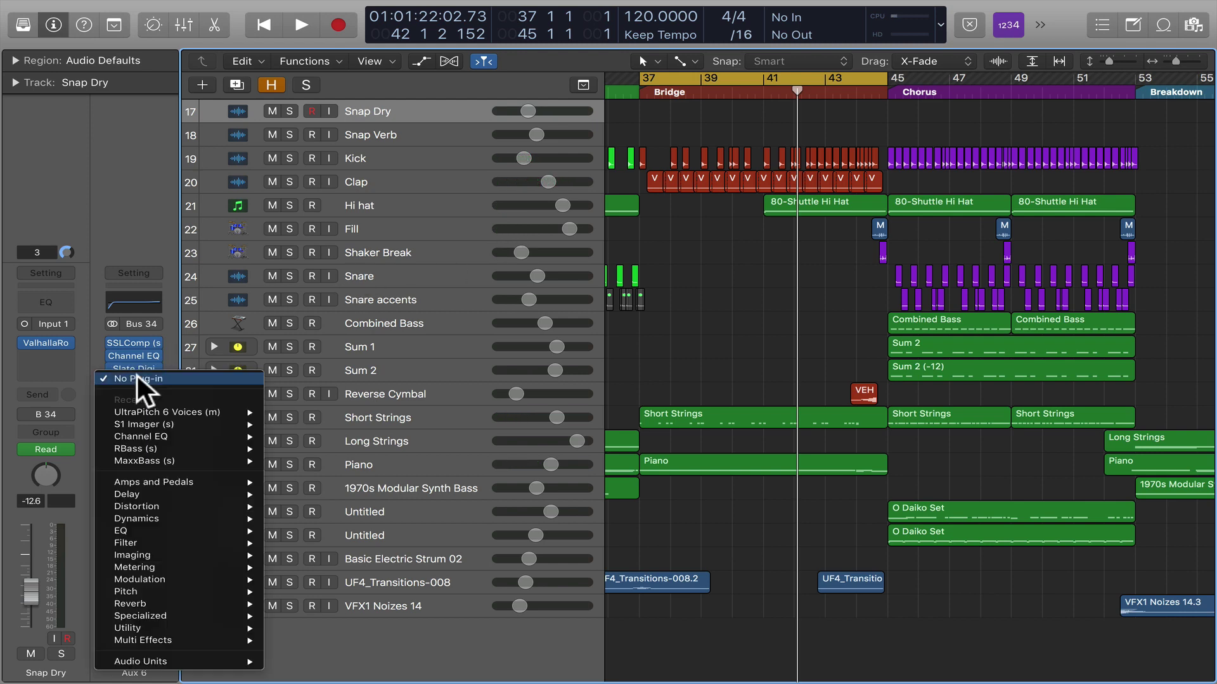
{"action": "mouse_move", "coordinate": [134, 423]}
{"action": "left_click", "coordinate": [301, 423]}
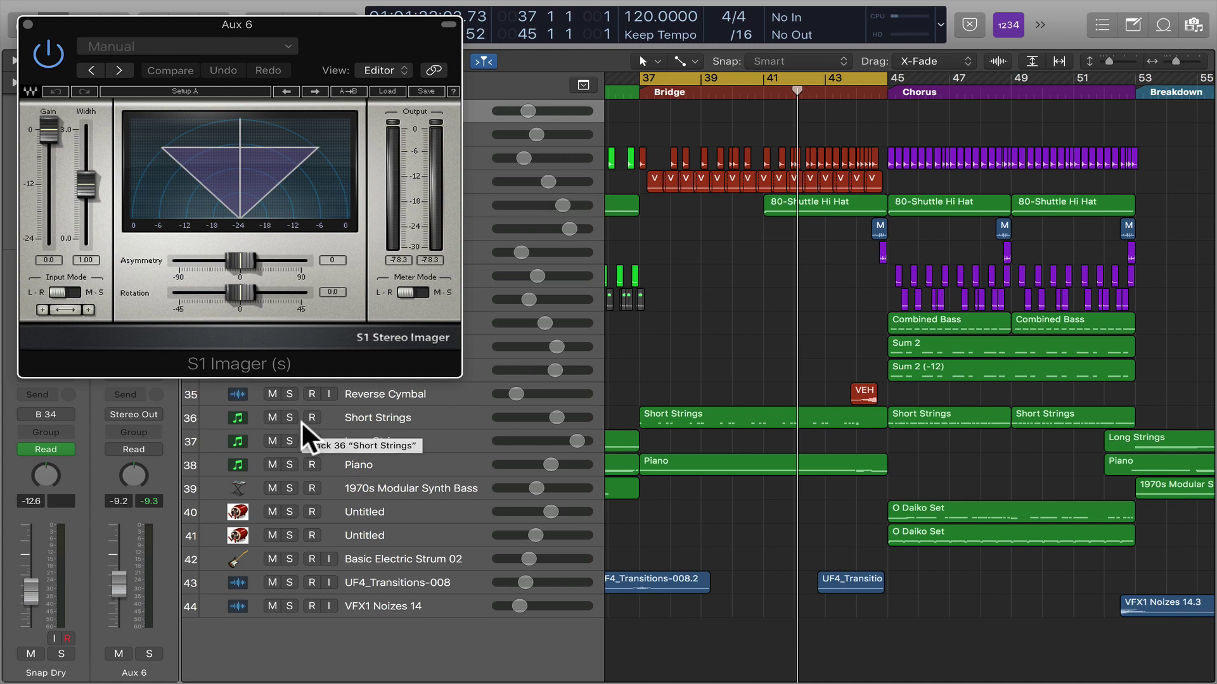
Step: Reposition the S1 Imager window and test the Width fader, leaving Width at 1.00
{"action": "left_click_drag", "start_coordinate": [303, 29], "coordinate": [381, 173]}
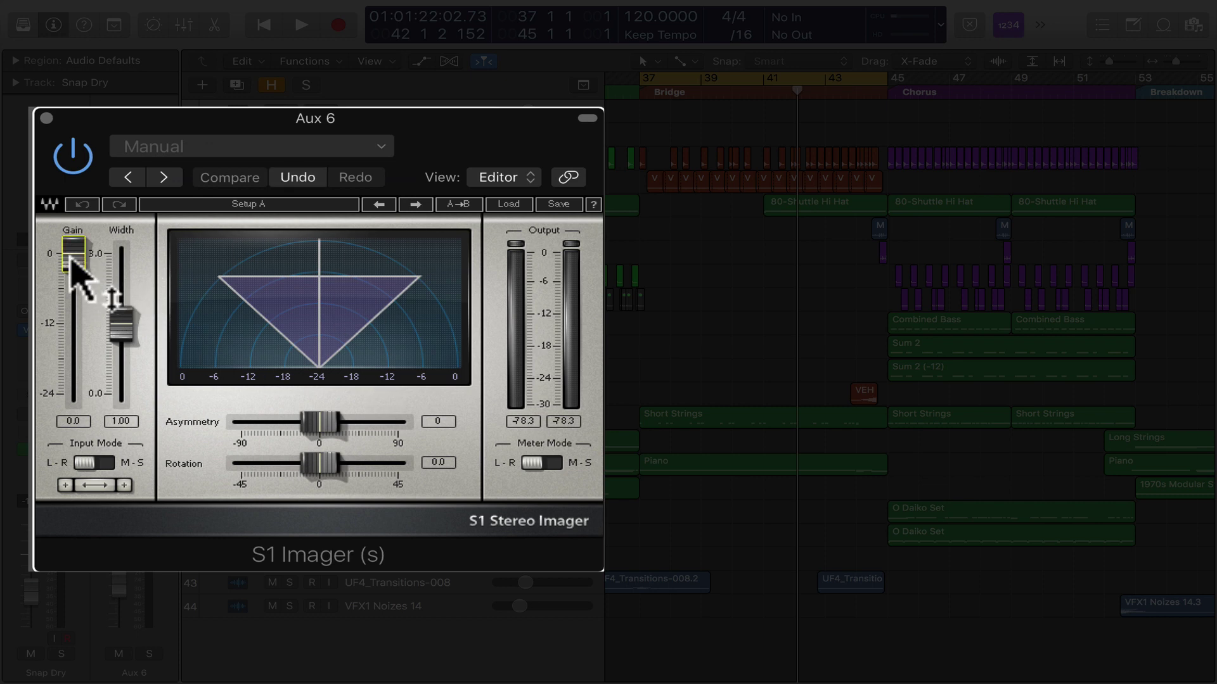
{"action": "left_click_drag", "start_coordinate": [73, 253], "coordinate": [81, 258]}
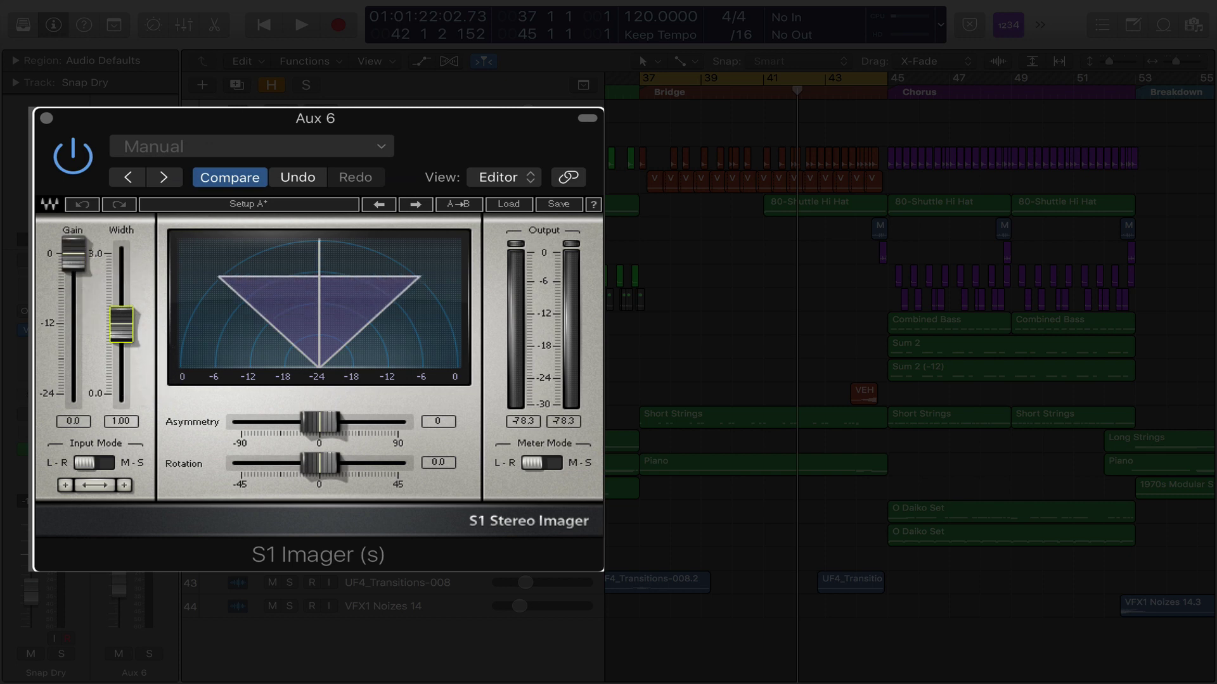
{"action": "left_click_drag", "start_coordinate": [122, 325], "coordinate": [121, 358]}
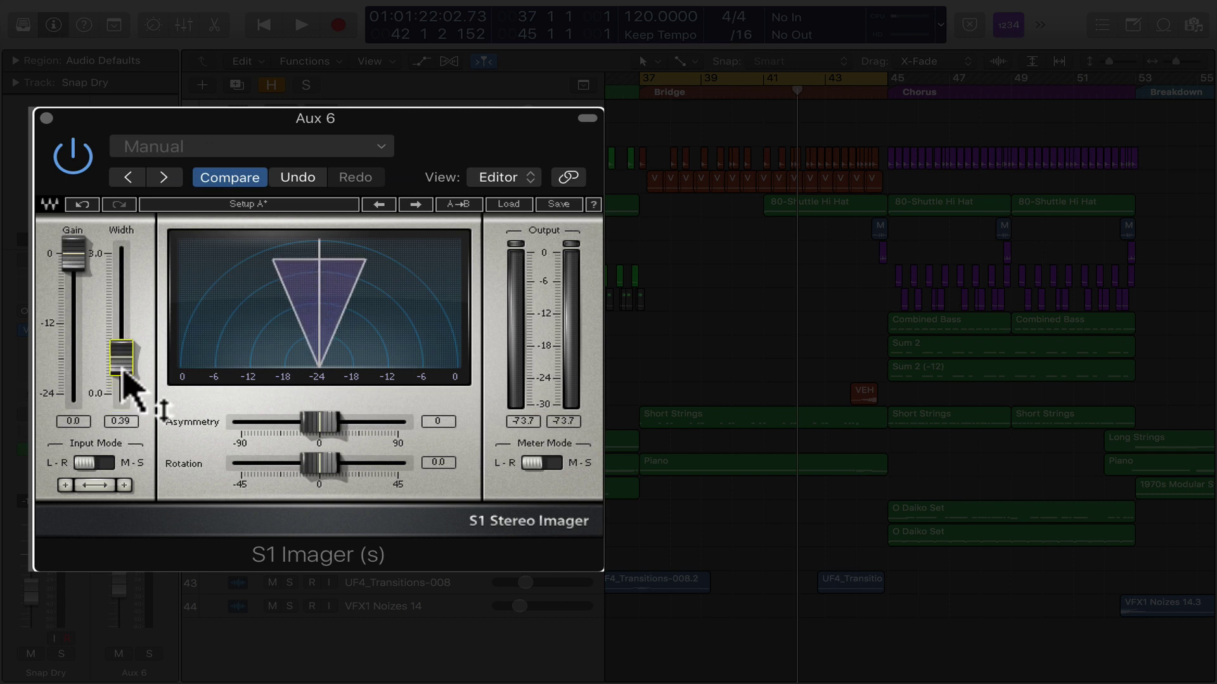
{"action": "left_click_drag", "start_coordinate": [125, 372], "coordinate": [124, 340]}
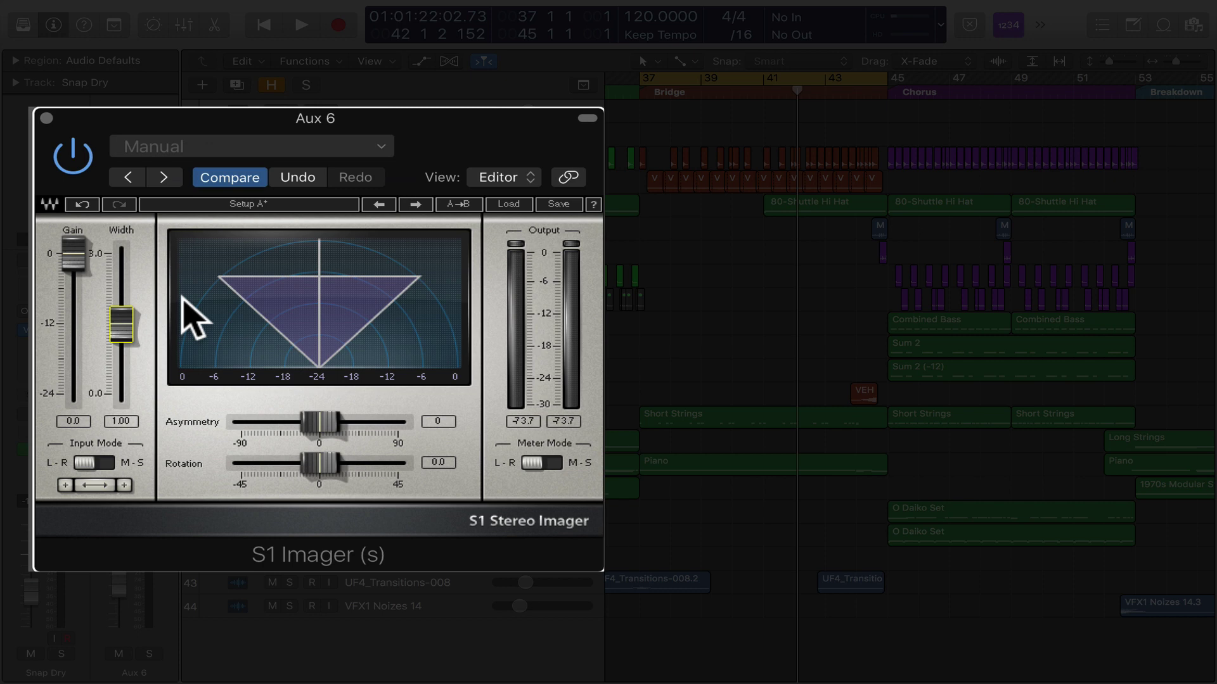
Step: During playback, raise the Aux 6 imager Width, A/B it with bypass, and settle on 1.37
{"action": "key", "text": "space"}
{"action": "left_click_drag", "start_coordinate": [121, 324], "coordinate": [121, 296]}
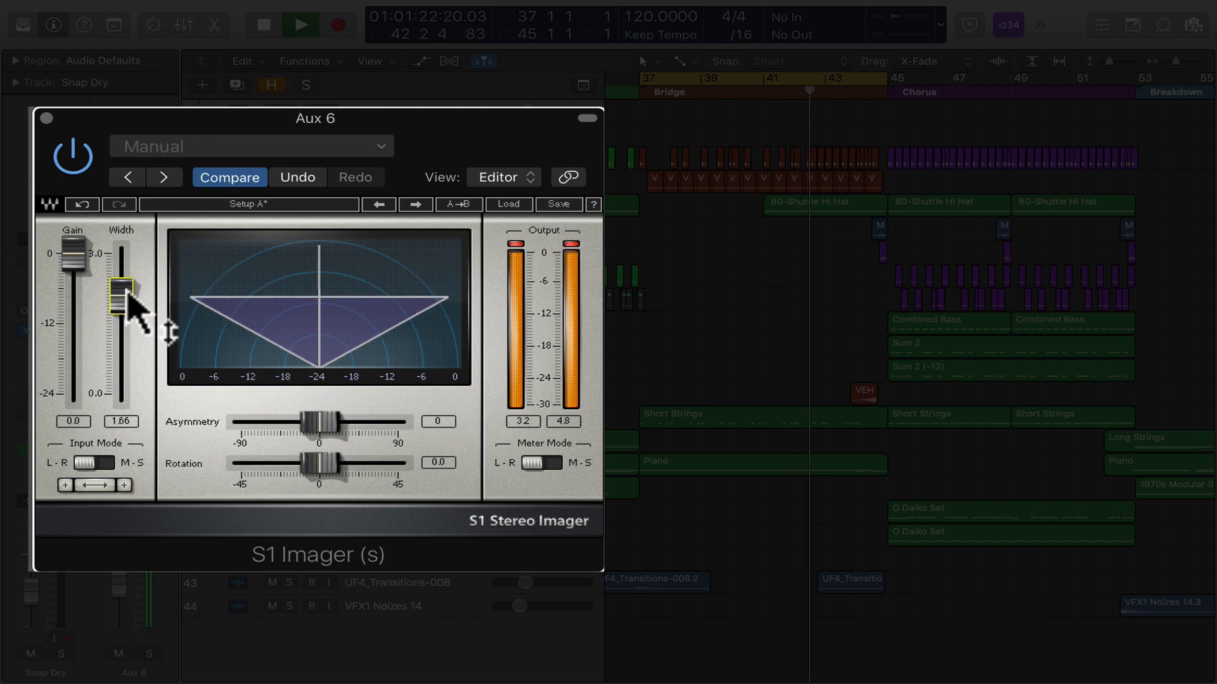
{"action": "left_click", "coordinate": [73, 159]}
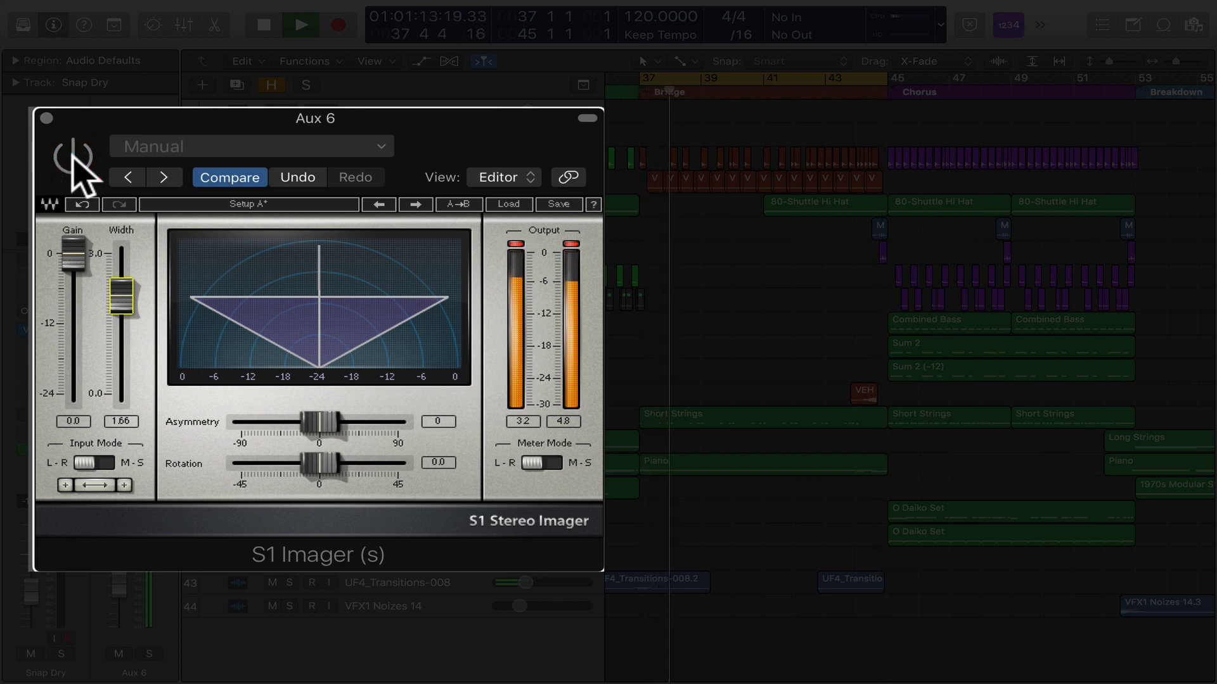
{"action": "left_click", "coordinate": [73, 159]}
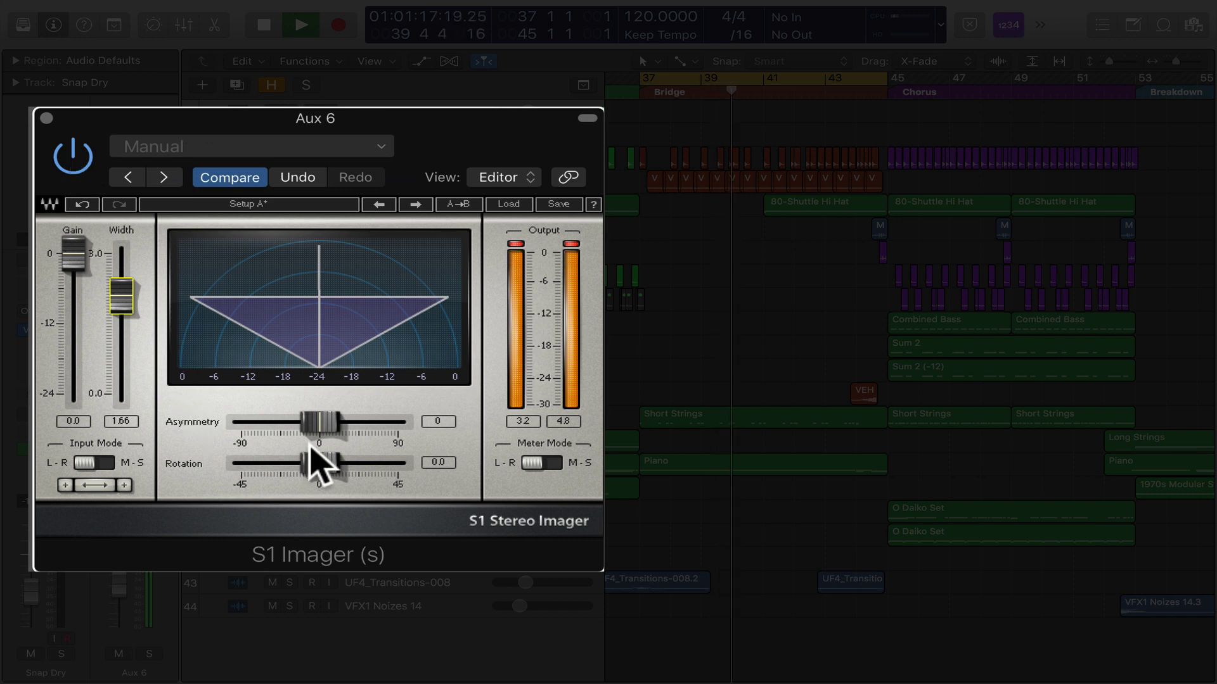
{"action": "key", "text": "space"}
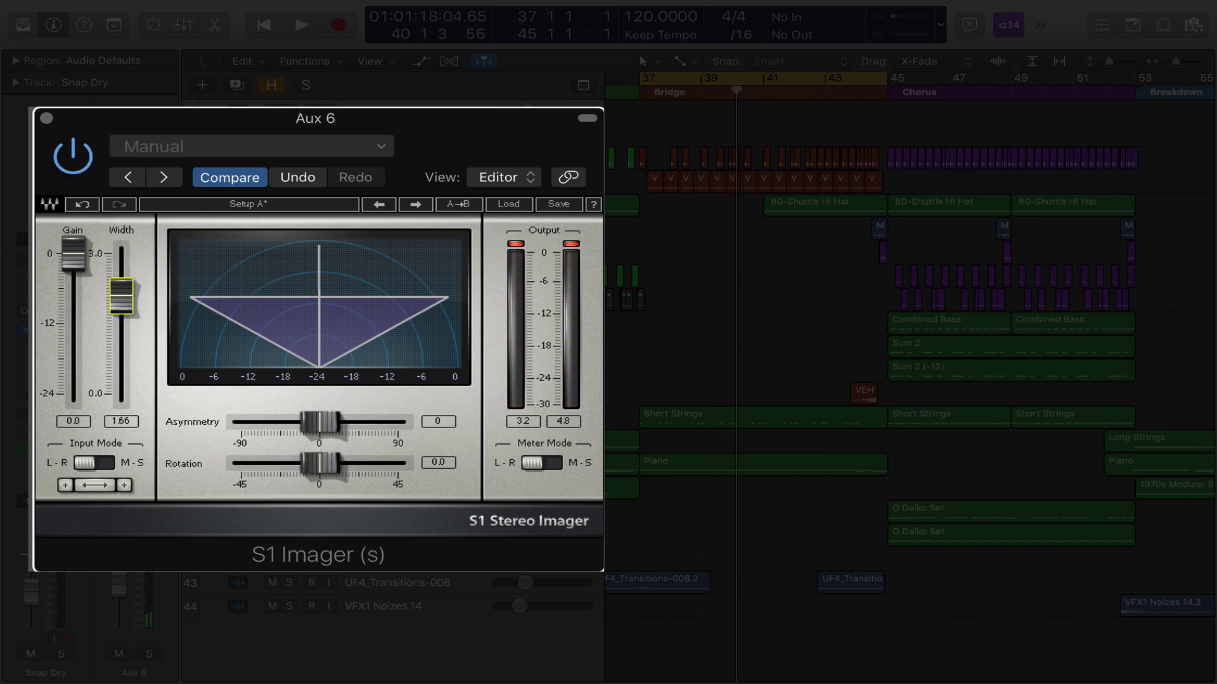
{"action": "mouse_move", "coordinate": [125, 304]}
{"action": "left_mouse_down"}
{"action": "mouse_move", "coordinate": [125, 318]}
{"action": "mouse_move", "coordinate": [121, 275]}
{"action": "mouse_move", "coordinate": [121, 323]}
{"action": "mouse_move", "coordinate": [121, 308]}
{"action": "left_mouse_up"}
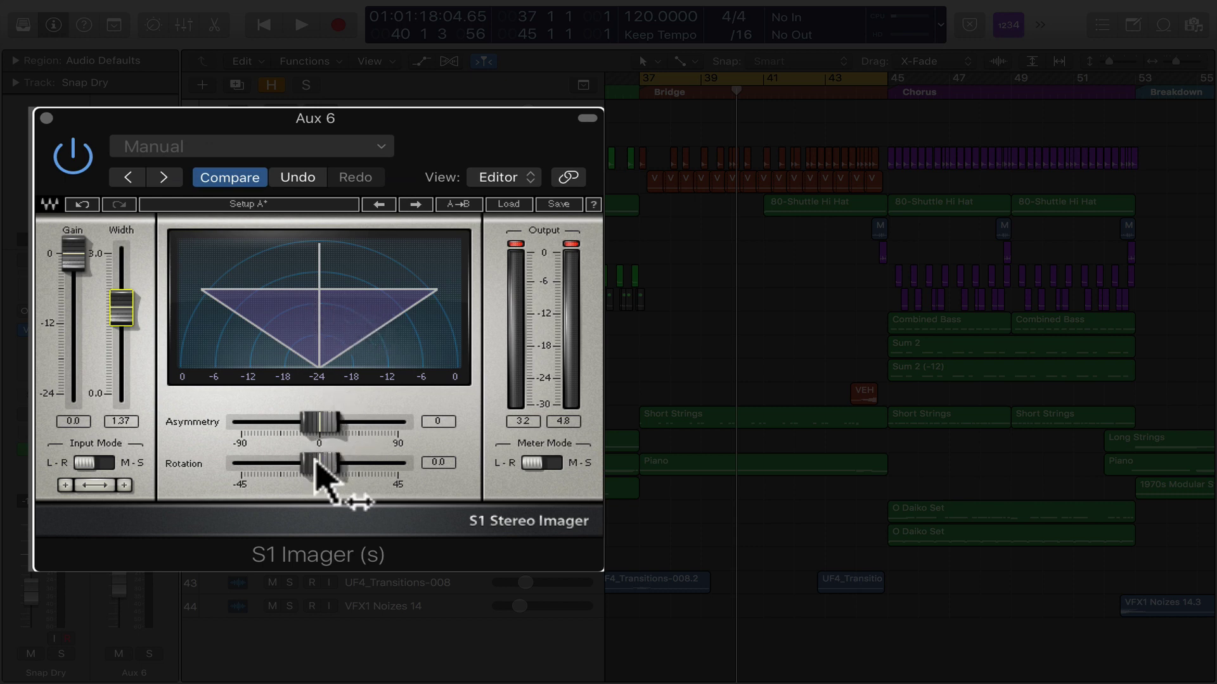
Step: Try Asymmetry and Rotation, reset both to 0, and raise Width to 1.65
{"action": "mouse_move", "coordinate": [320, 421]}
{"action": "left_mouse_down"}
{"action": "mouse_move", "coordinate": [308, 421]}
{"action": "mouse_move", "coordinate": [323, 421]}
{"action": "left_mouse_up"}
{"action": "mouse_move", "coordinate": [320, 463]}
{"action": "left_mouse_down"}
{"action": "mouse_move", "coordinate": [342, 463]}
{"action": "mouse_move", "coordinate": [311, 463]}
{"action": "mouse_move", "coordinate": [327, 463]}
{"action": "left_mouse_up"}
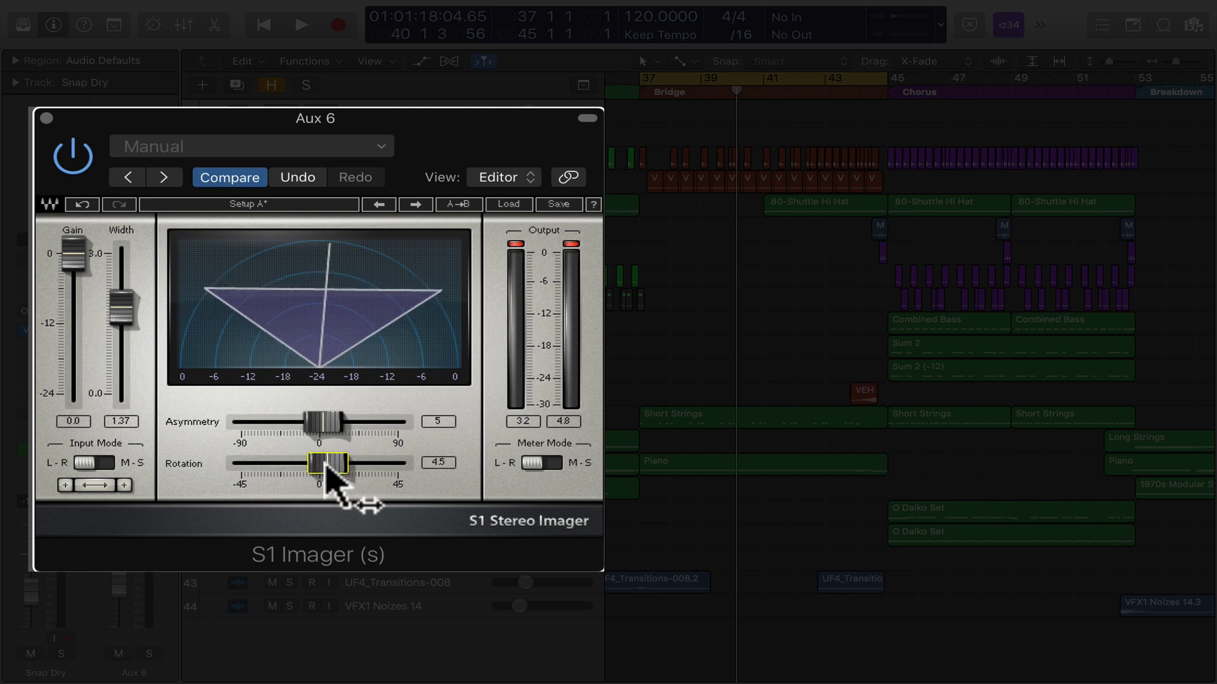
{"action": "left_click", "coordinate": [323, 463], "text": "alt"}
{"action": "left_click", "coordinate": [317, 423], "text": "alt"}
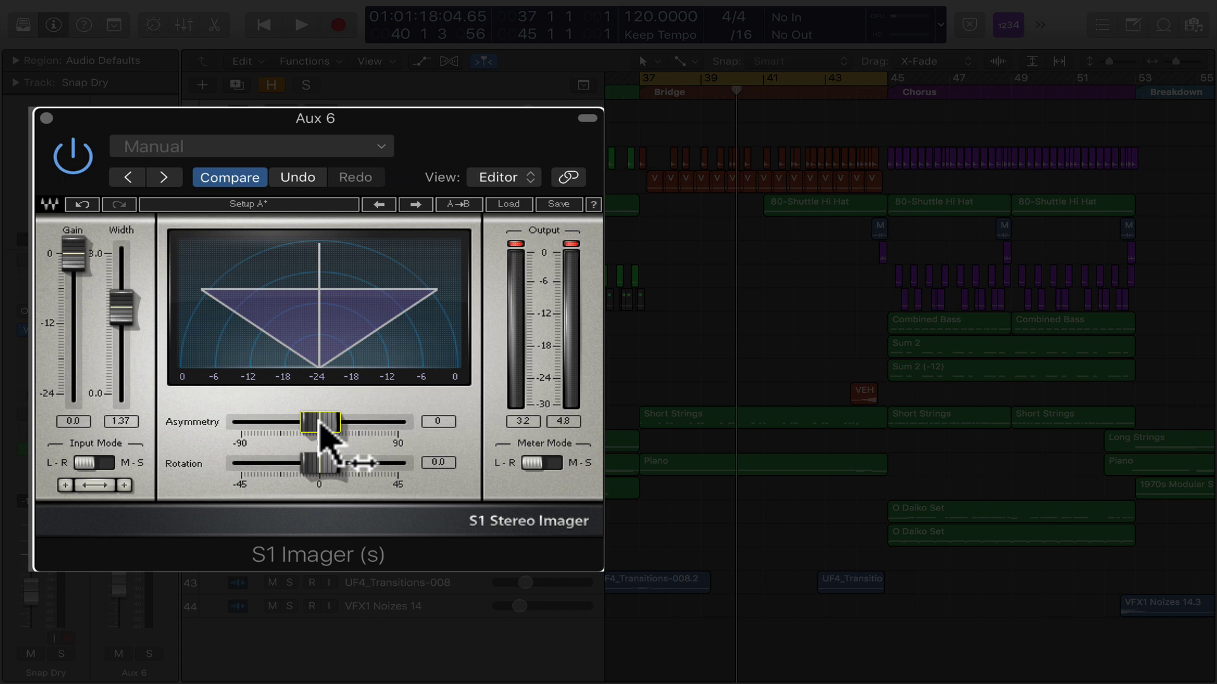
{"action": "left_click_drag", "start_coordinate": [121, 312], "coordinate": [119, 304]}
{"action": "key", "text": "space"}
Step: Skew the stereo image left and right with Asymmetry, then reset it to 0
{"action": "left_click_drag", "start_coordinate": [320, 423], "coordinate": [282, 423]}
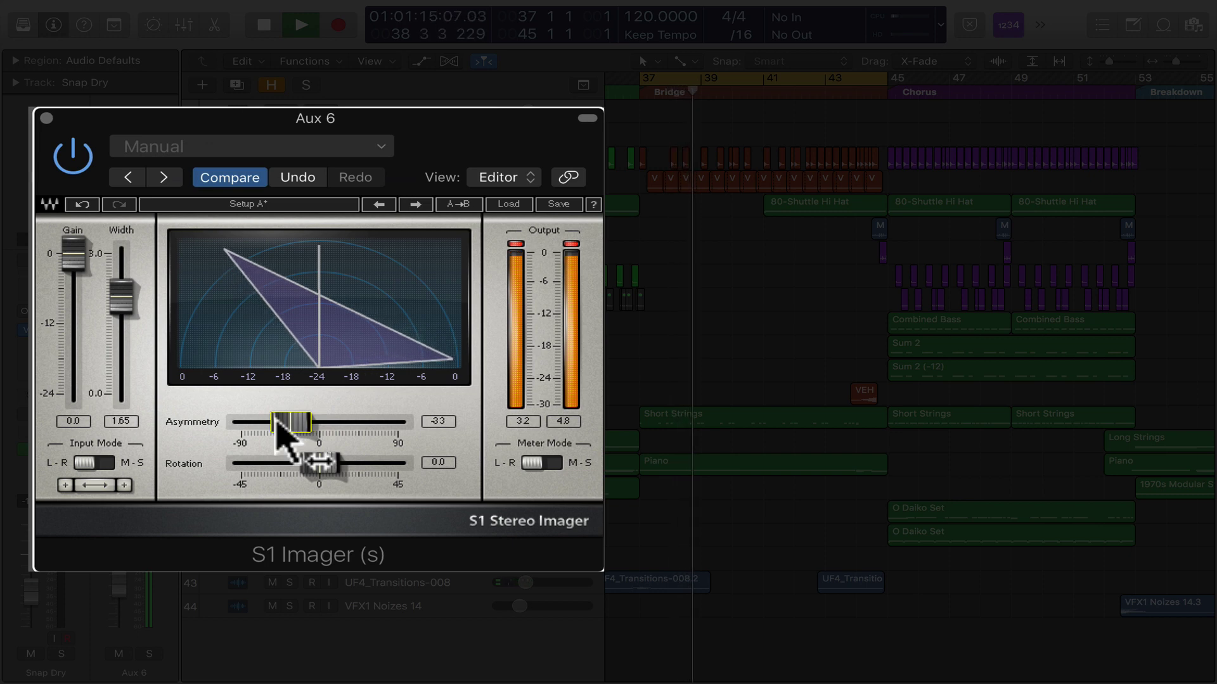
{"action": "left_click", "coordinate": [184, 429]}
{"action": "left_click", "coordinate": [282, 420]}
{"action": "left_click", "coordinate": [340, 422]}
{"action": "left_click_drag", "start_coordinate": [292, 422], "coordinate": [350, 423]}
{"action": "left_click", "coordinate": [357, 423], "text": "alt"}
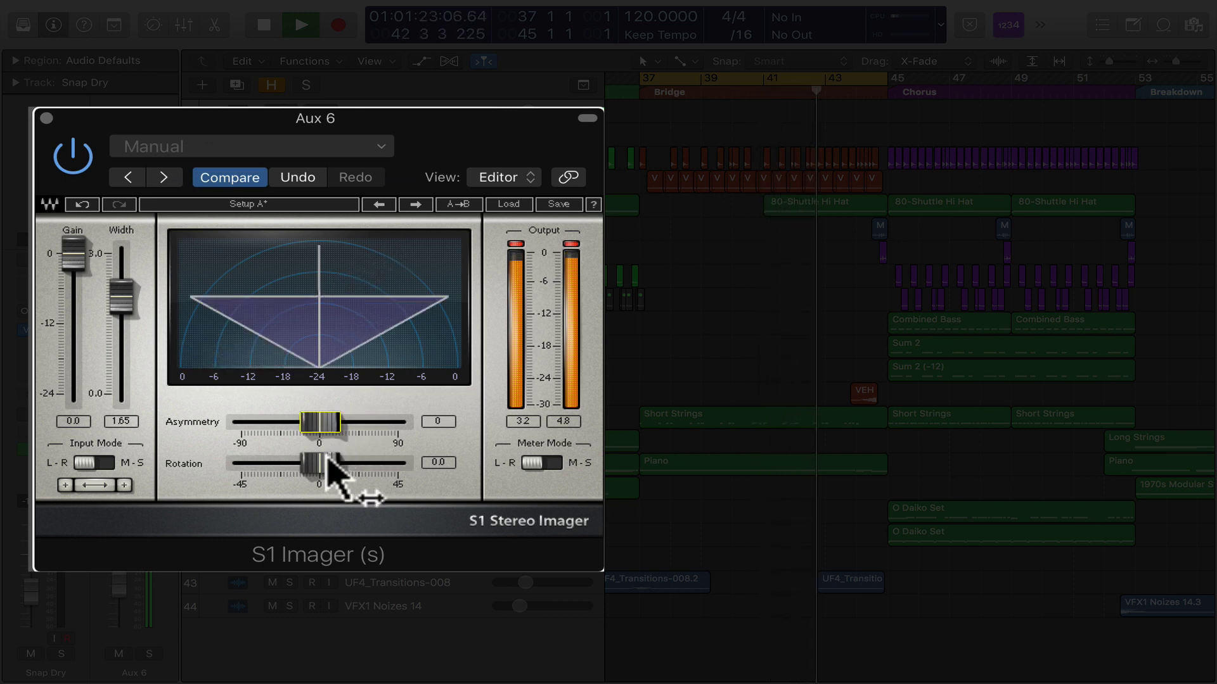
Step: Rotate the image left and right, return Asymmetry and Rotation to 0, and narrow Width to 0.83
{"action": "left_click_drag", "start_coordinate": [328, 466], "coordinate": [287, 465]}
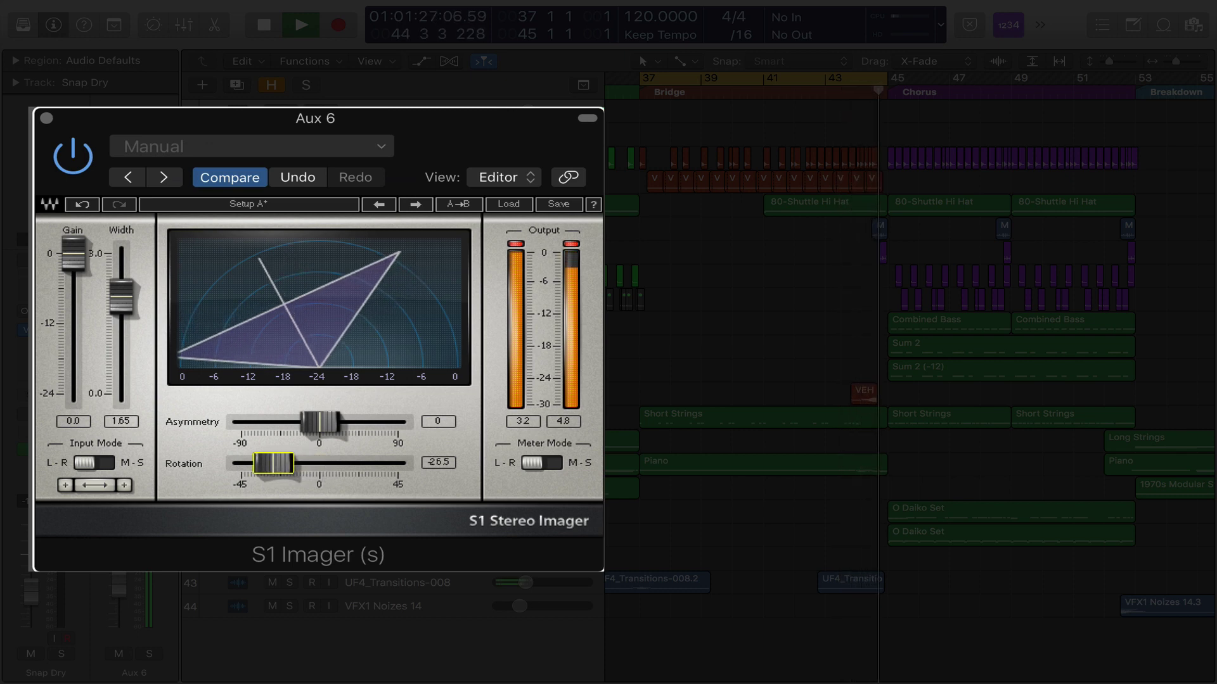
{"action": "left_click_drag", "start_coordinate": [273, 464], "coordinate": [341, 463]}
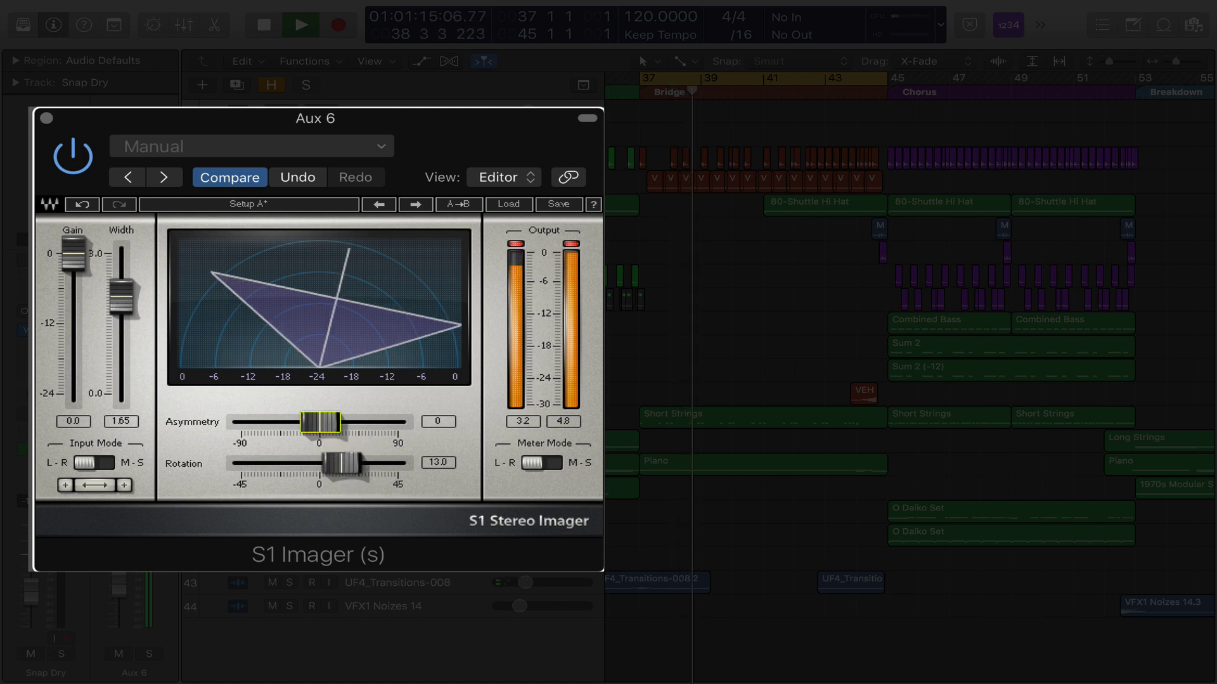
{"action": "mouse_move", "coordinate": [320, 422]}
{"action": "left_mouse_down"}
{"action": "mouse_move", "coordinate": [341, 421]}
{"action": "mouse_move", "coordinate": [311, 422]}
{"action": "mouse_move", "coordinate": [323, 421]}
{"action": "left_mouse_up"}
{"action": "left_click_drag", "start_coordinate": [341, 463], "coordinate": [320, 463]}
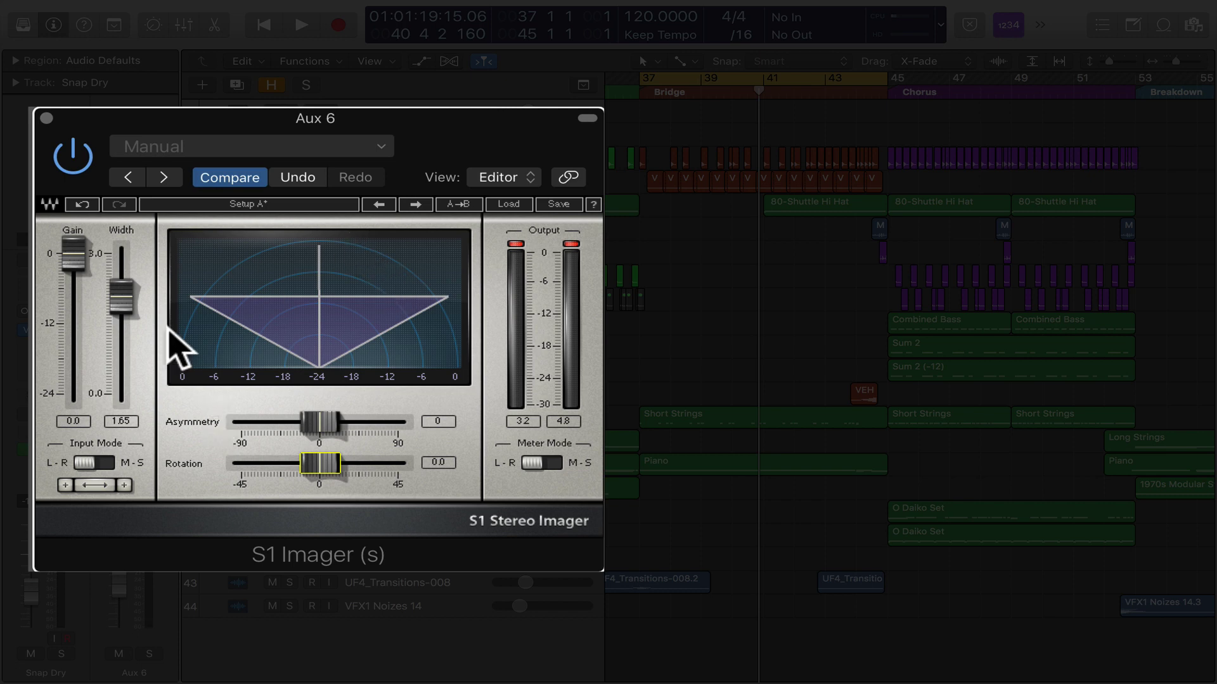
{"action": "left_click_drag", "start_coordinate": [121, 292], "coordinate": [120, 332]}
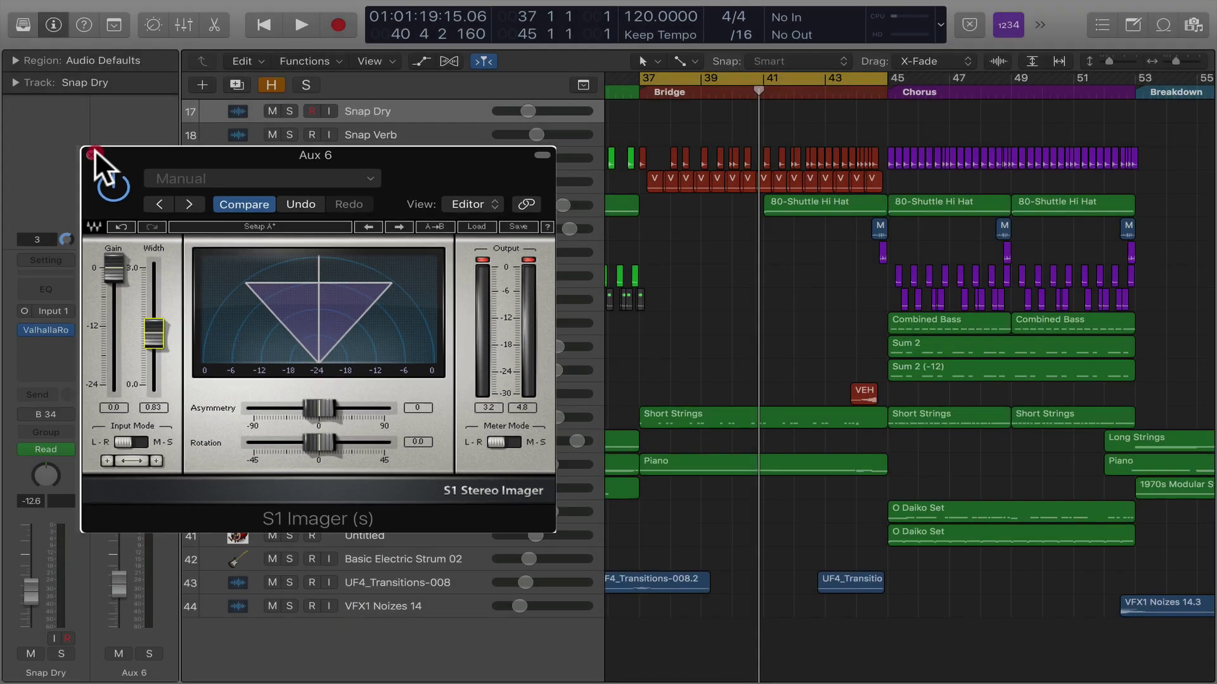
Step: Close the Aux 6 imager and solo the Piano track for playback
{"action": "left_click", "coordinate": [94, 152]}
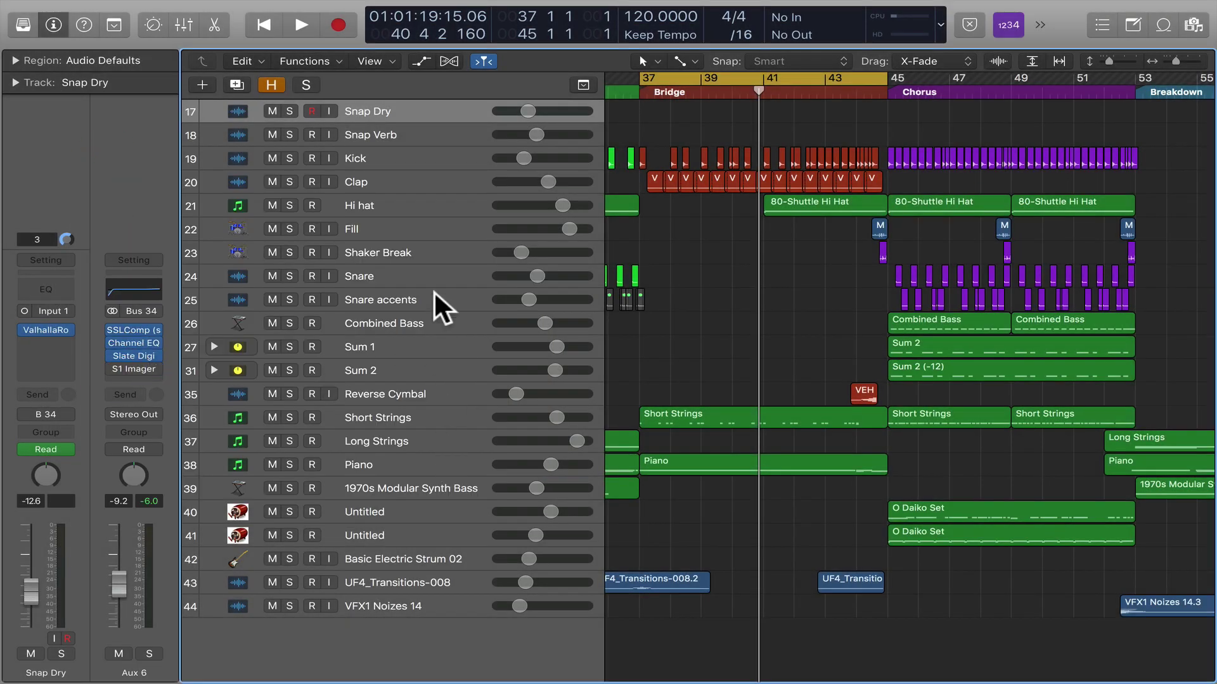
{"action": "left_click", "coordinate": [401, 470]}
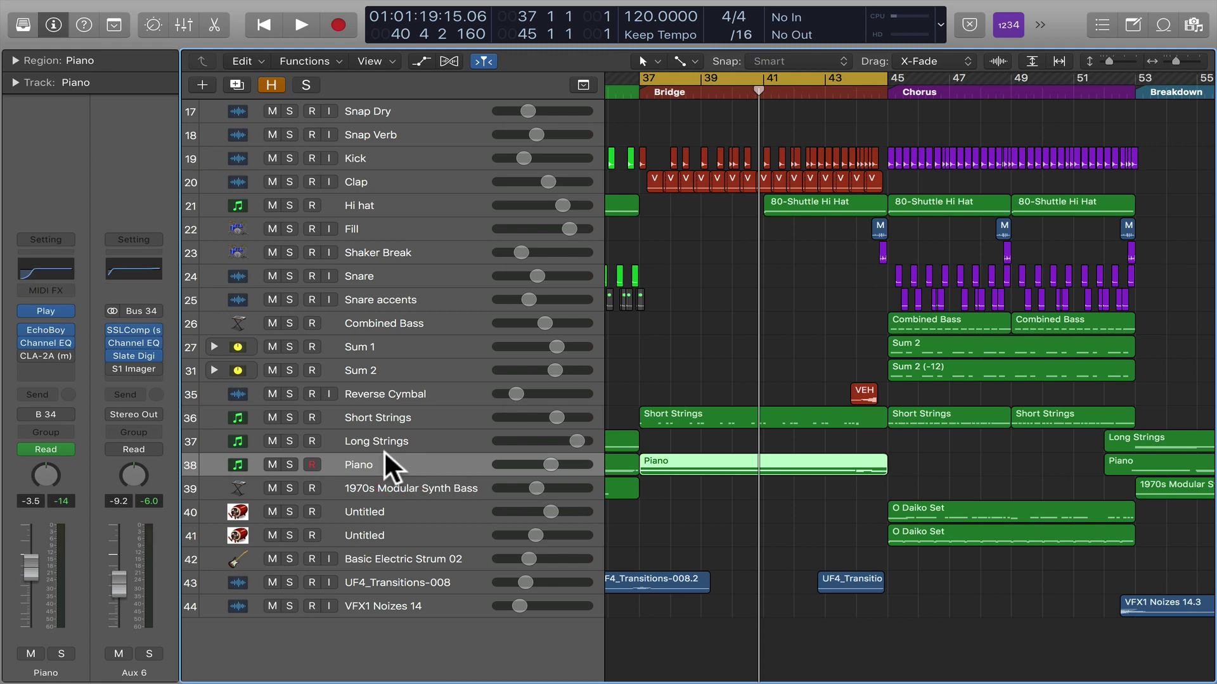
{"action": "left_click", "coordinate": [293, 464]}
{"action": "key", "text": "space"}
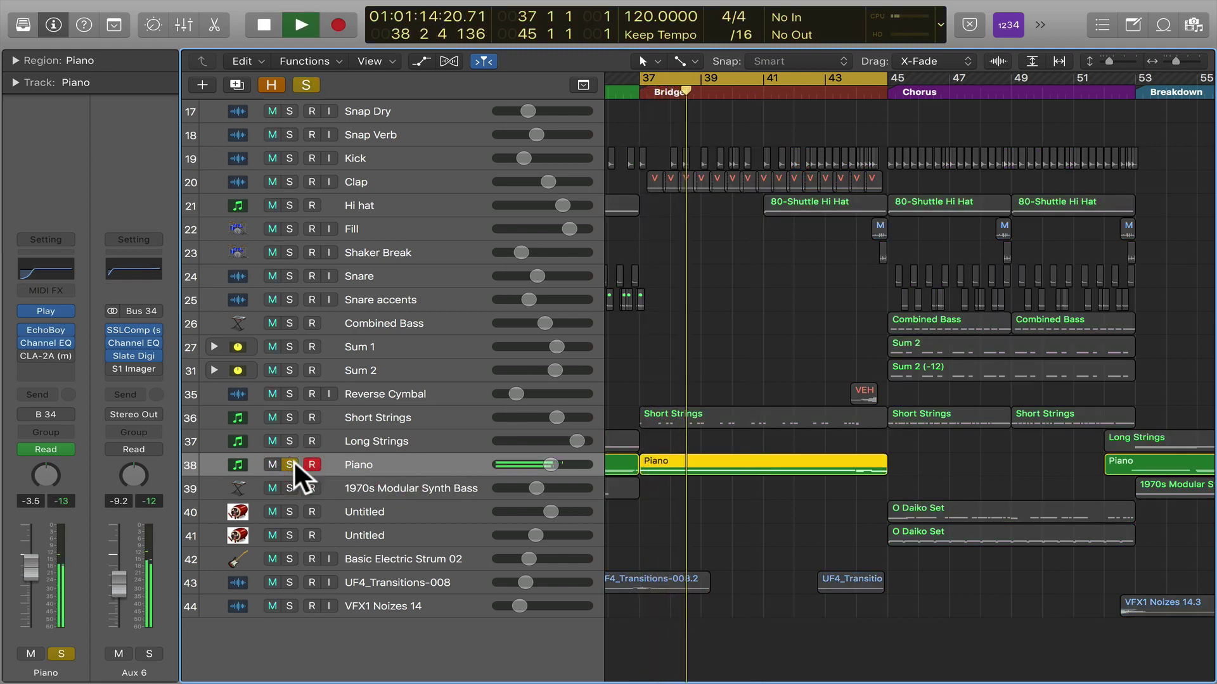
Step: Open the Piano channel's S1 Imager and widen its image to 1.47
{"action": "left_click", "coordinate": [59, 363]}
{"action": "left_click", "coordinate": [200, 393]}
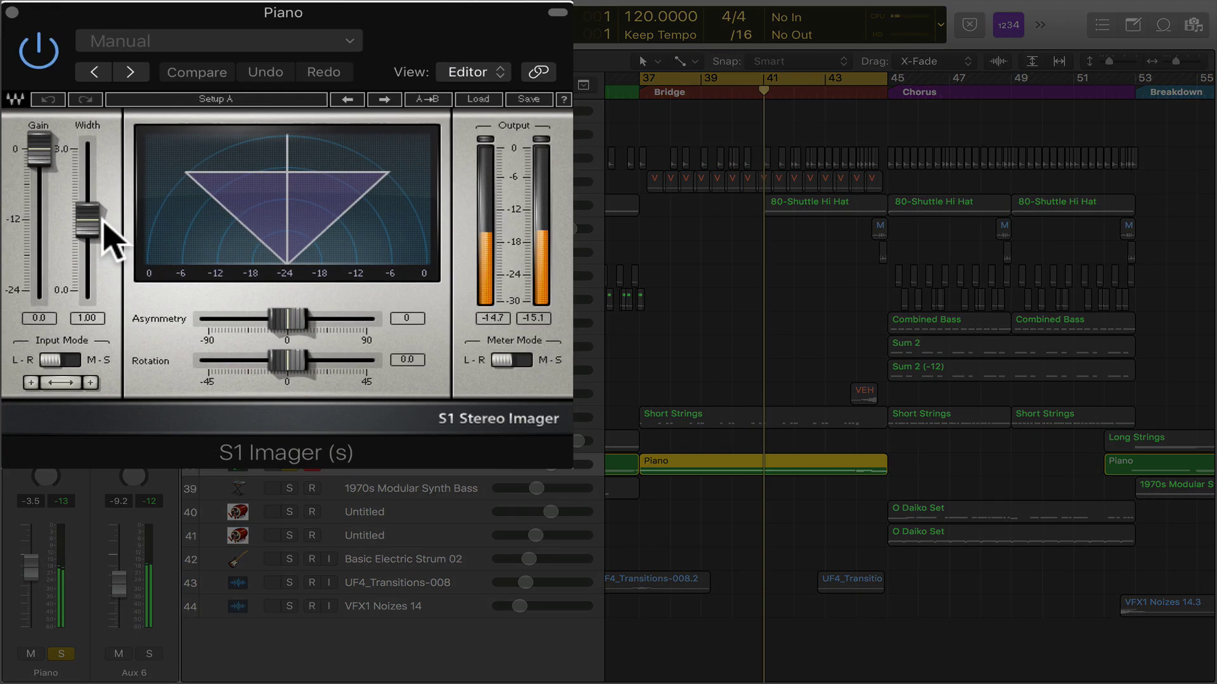
{"action": "left_click_drag", "start_coordinate": [81, 183], "coordinate": [81, 166]}
Step: Narrow the Piano image, then bring Width back up to 0.49 and restart playback
{"action": "left_click_drag", "start_coordinate": [98, 222], "coordinate": [97, 285]}
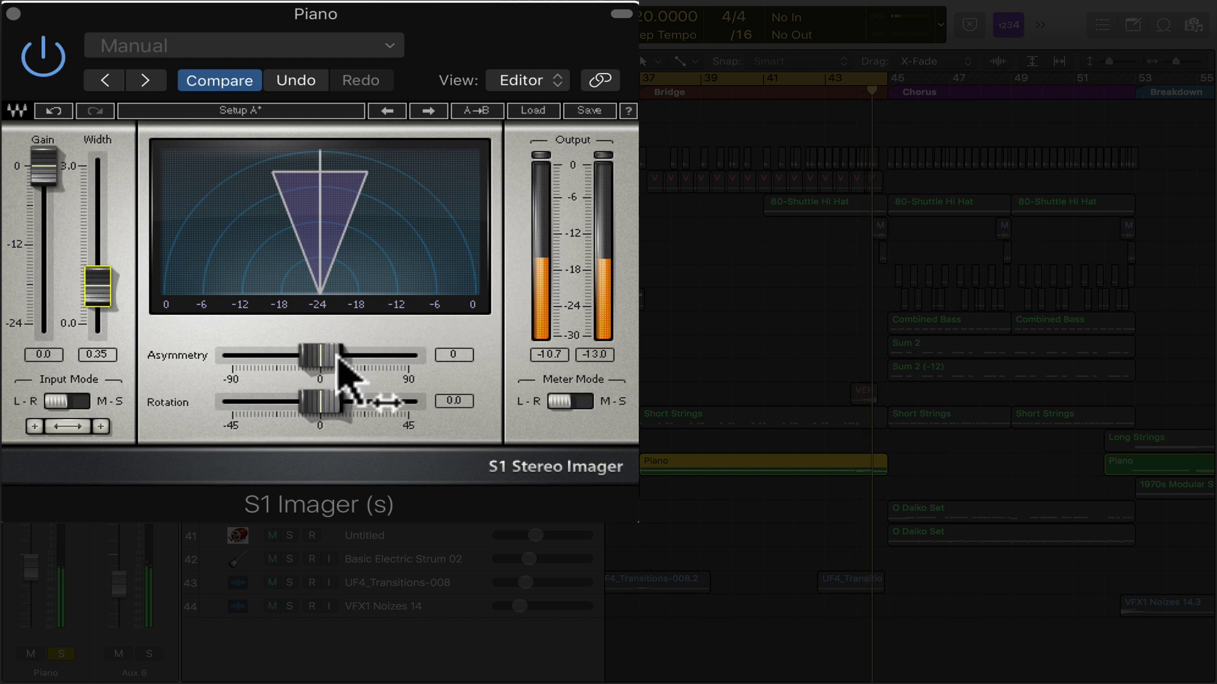
{"action": "left_click", "coordinate": [287, 462]}
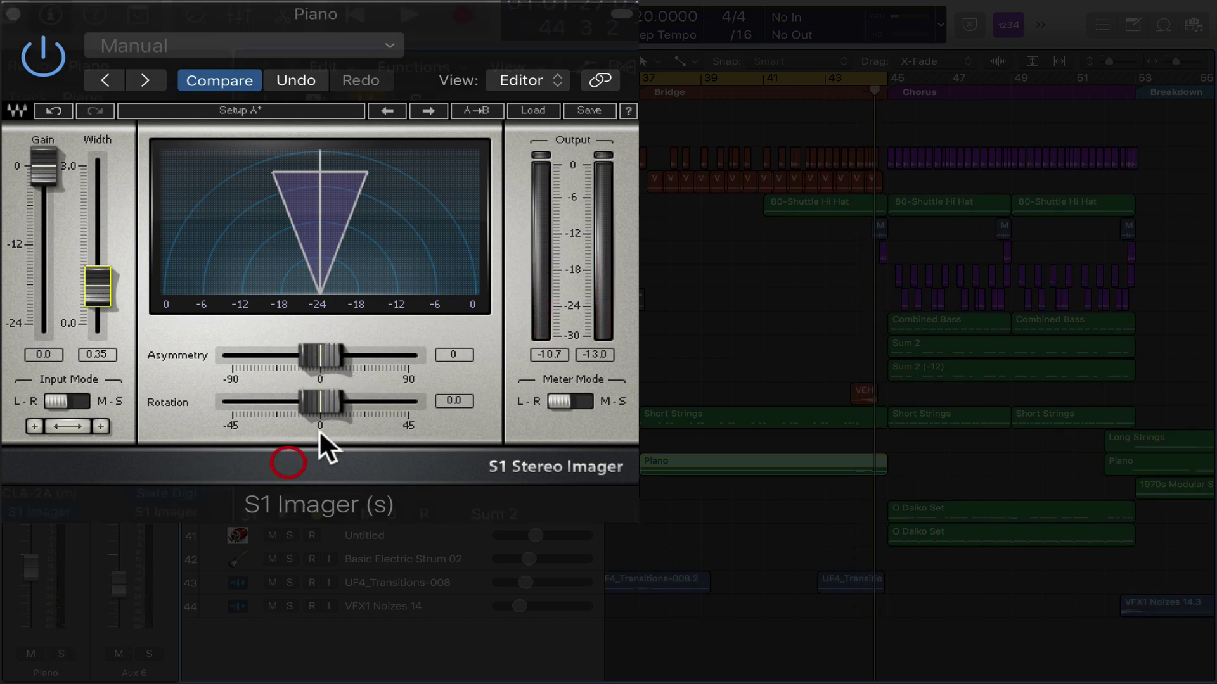
{"action": "left_click_drag", "start_coordinate": [98, 286], "coordinate": [93, 265]}
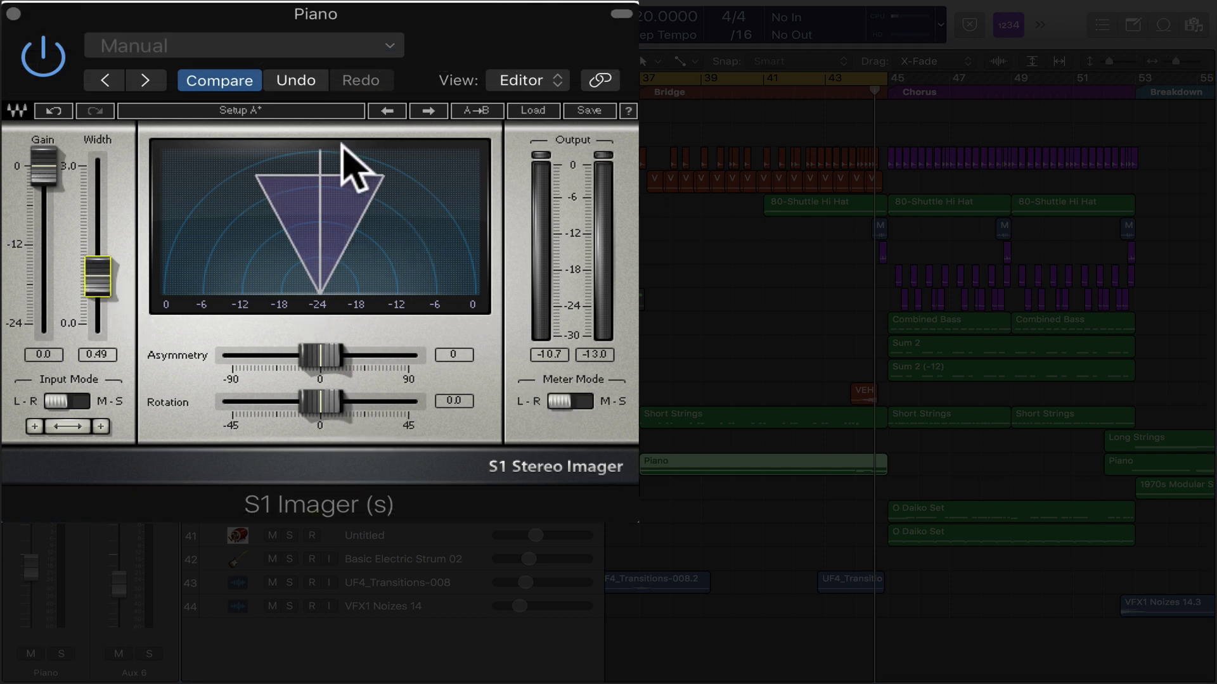
{"action": "key", "text": "space"}
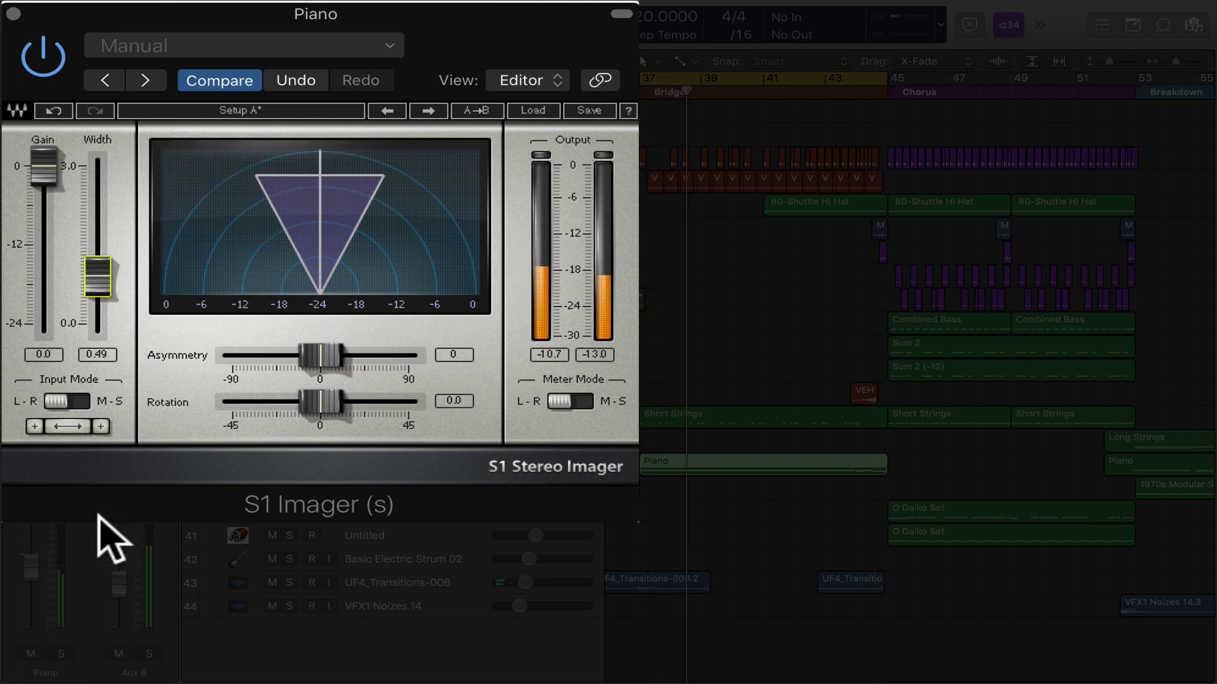
Step: Try Asymmetry and Rotation on the Piano, then set Width to 0.31, comparing with bypass
{"action": "left_click_drag", "start_coordinate": [292, 356], "coordinate": [320, 356]}
{"action": "mouse_move", "coordinate": [325, 400]}
{"action": "left_mouse_down"}
{"action": "mouse_move", "coordinate": [255, 402]}
{"action": "mouse_move", "coordinate": [361, 402]}
{"action": "mouse_move", "coordinate": [317, 405]}
{"action": "left_mouse_up"}
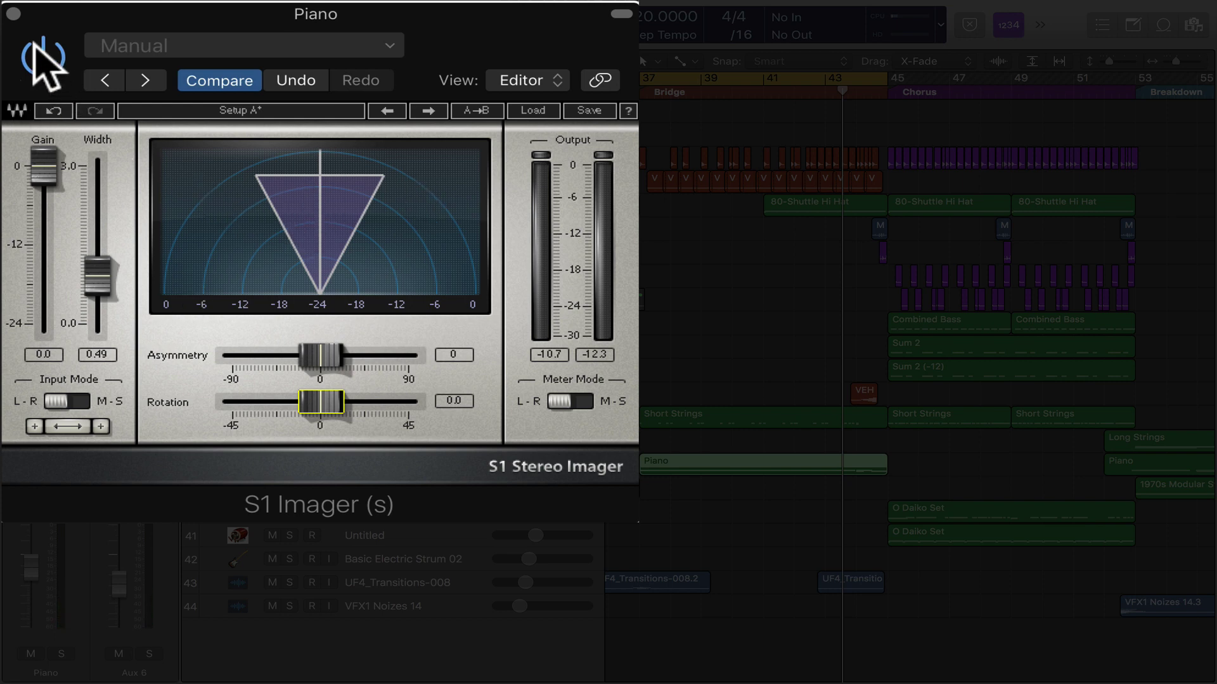
{"action": "key", "text": "space"}
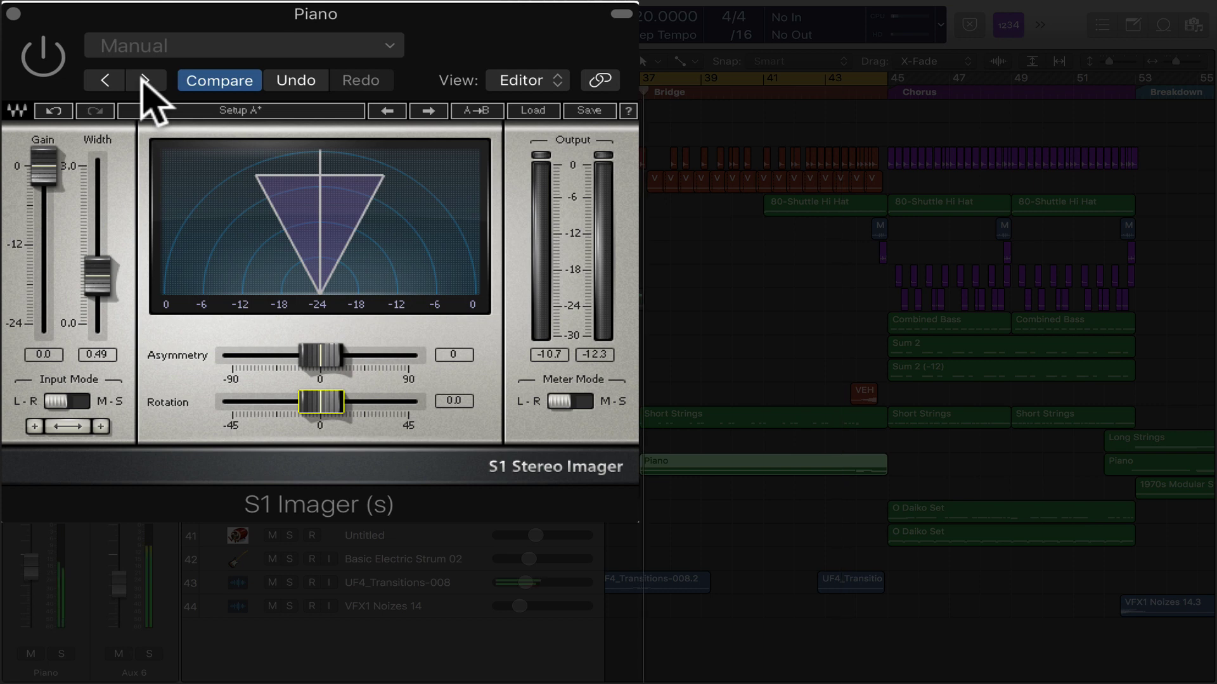
{"action": "left_click", "coordinate": [44, 57]}
{"action": "left_click_drag", "start_coordinate": [98, 273], "coordinate": [98, 291]}
{"action": "left_click", "coordinate": [40, 59]}
{"action": "left_click", "coordinate": [40, 57]}
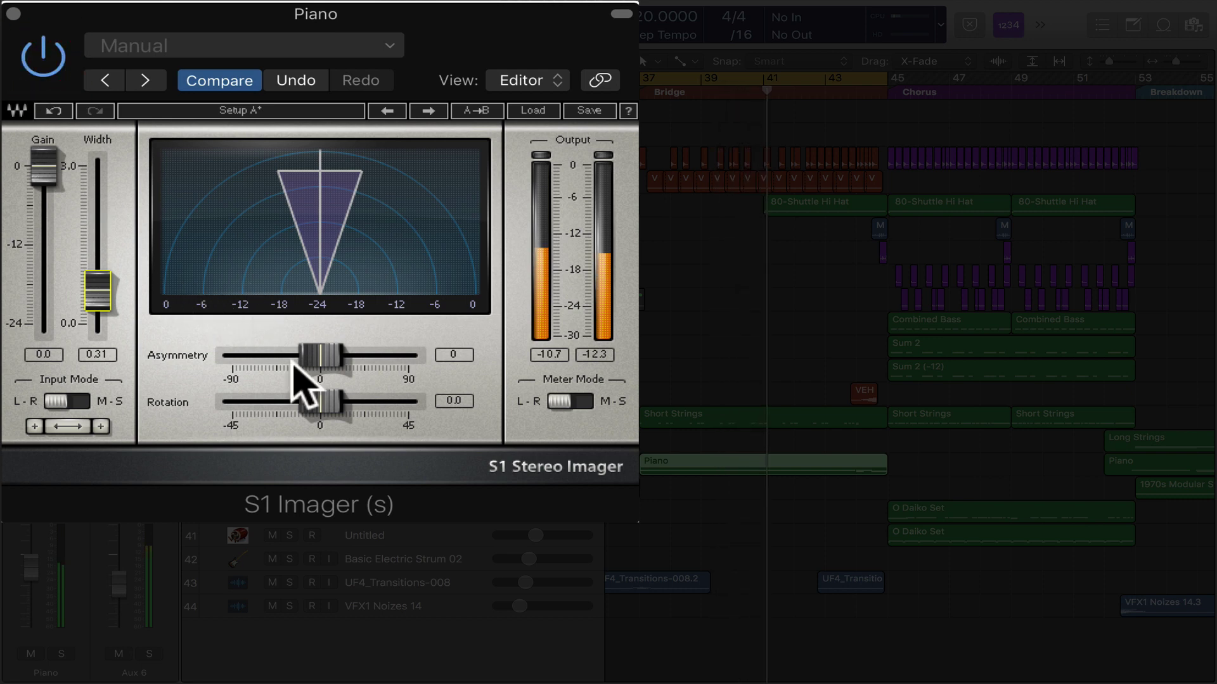
Step: Rotate the Piano image fully left, recentre rotation to 0, and adjust the Piano pan
{"action": "left_click_drag", "start_coordinate": [317, 401], "coordinate": [361, 403]}
{"action": "left_click", "coordinate": [360, 402], "text": "alt"}
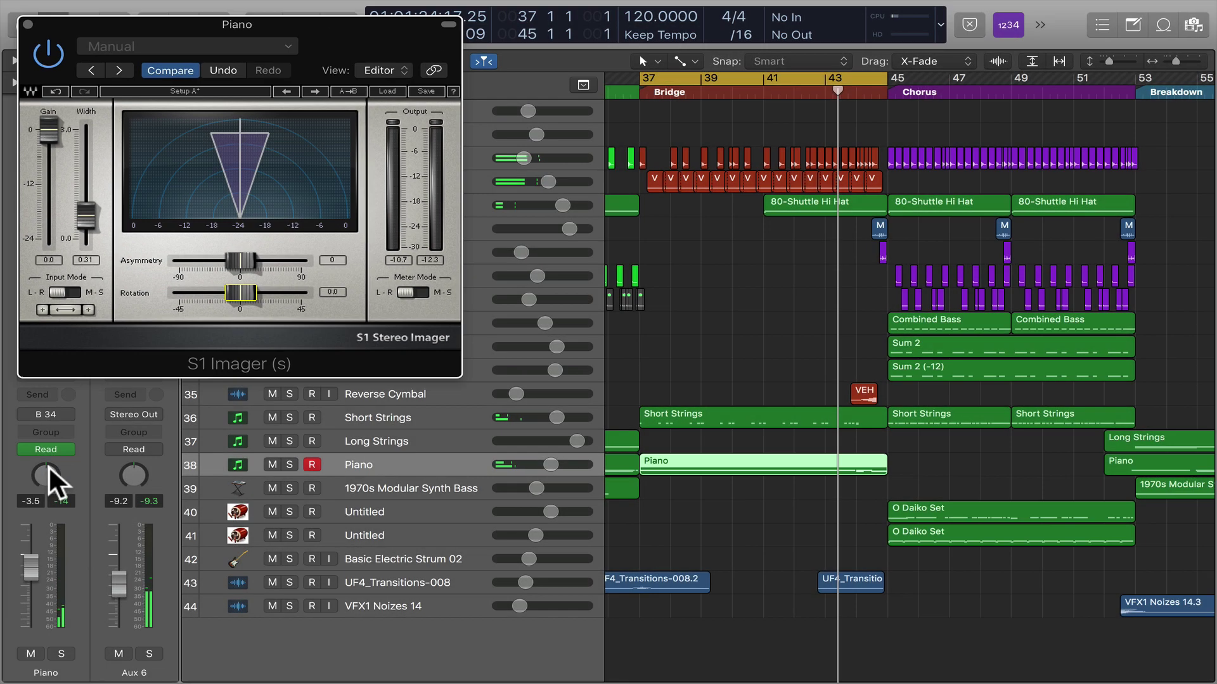
{"action": "key", "text": "space"}
{"action": "left_click_drag", "start_coordinate": [48, 465], "coordinate": [48, 491]}
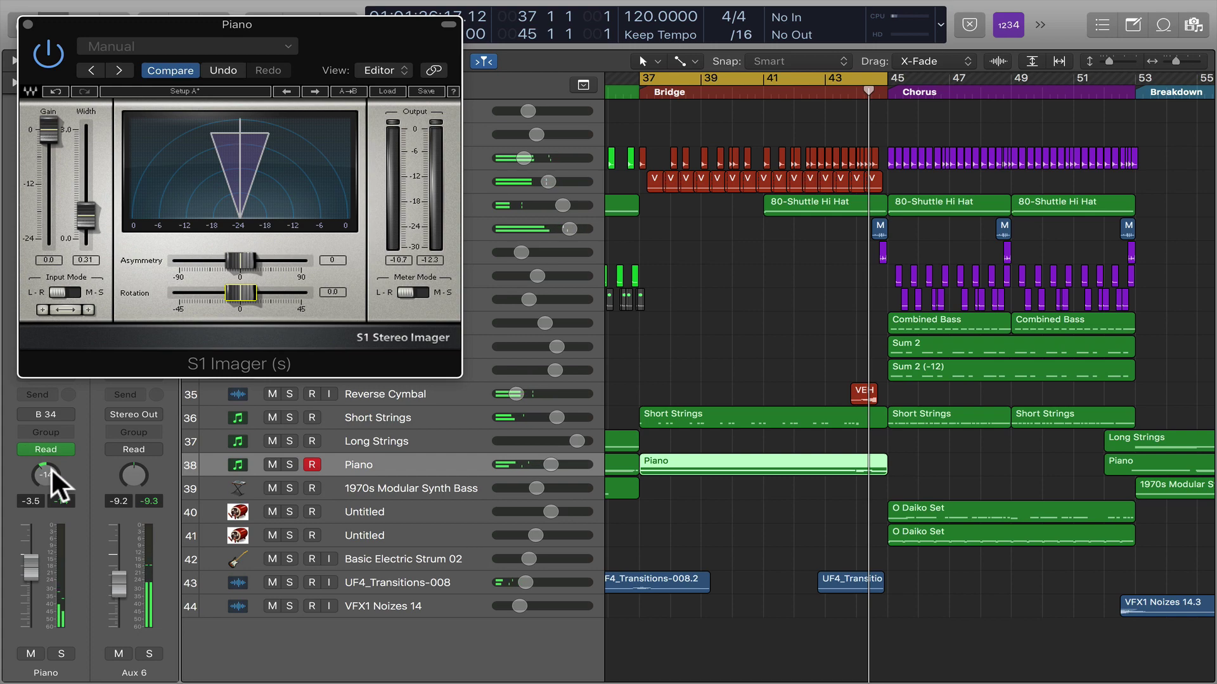
Step: Close the Piano imager window and remove the S1 Imager from the Piano channel
{"action": "left_click", "coordinate": [28, 24]}
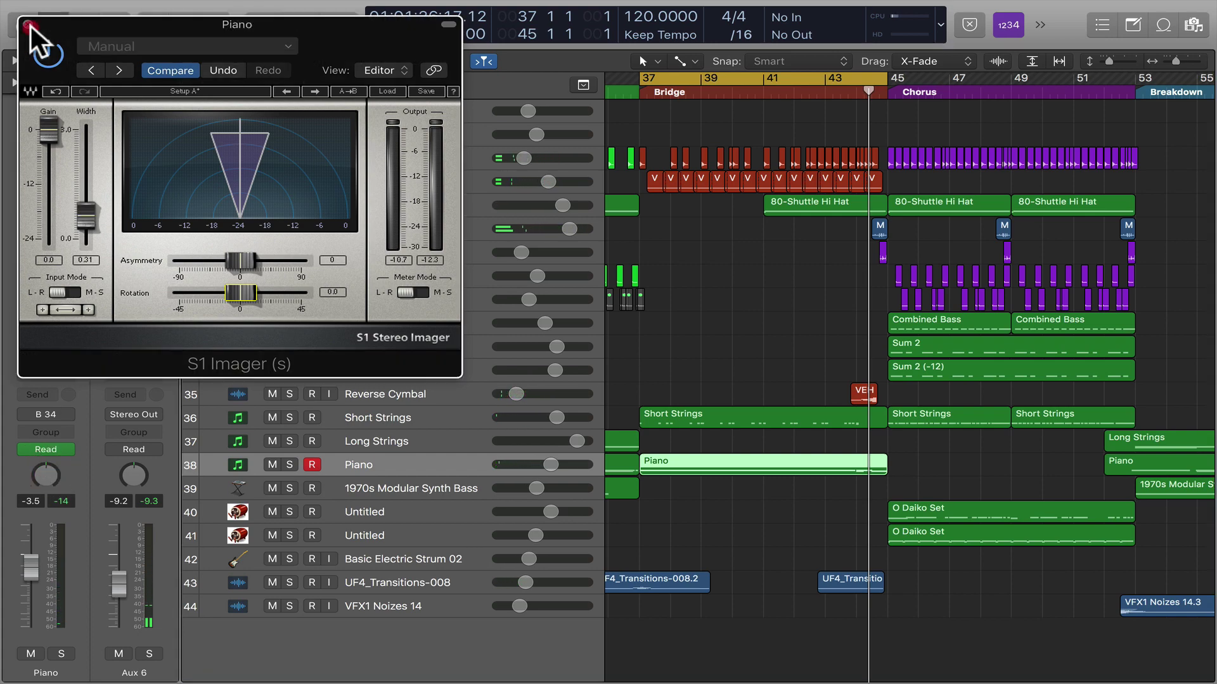
{"action": "left_click", "coordinate": [28, 24]}
{"action": "left_click", "coordinate": [69, 367]}
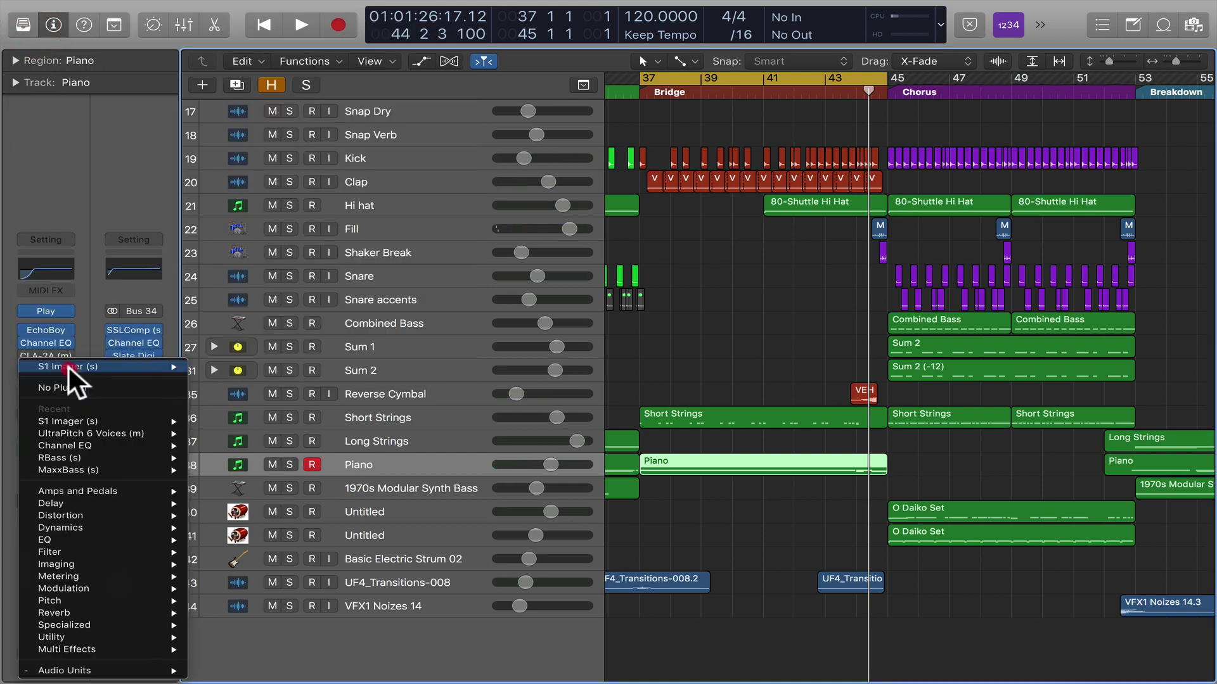
{"action": "left_click", "coordinate": [69, 386]}
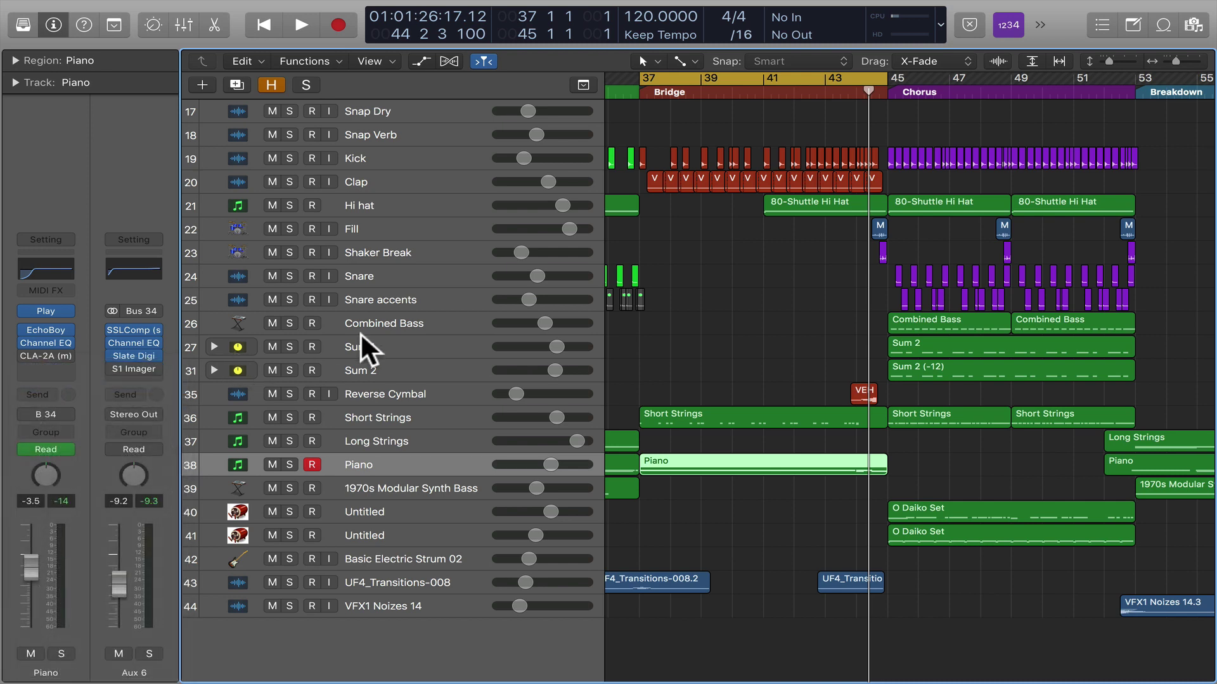
Step: Solo Short Strings and add an enabled stereo S1 Imager to it at width 2.68
{"action": "left_click", "coordinate": [446, 413]}
{"action": "left_click", "coordinate": [289, 417]}
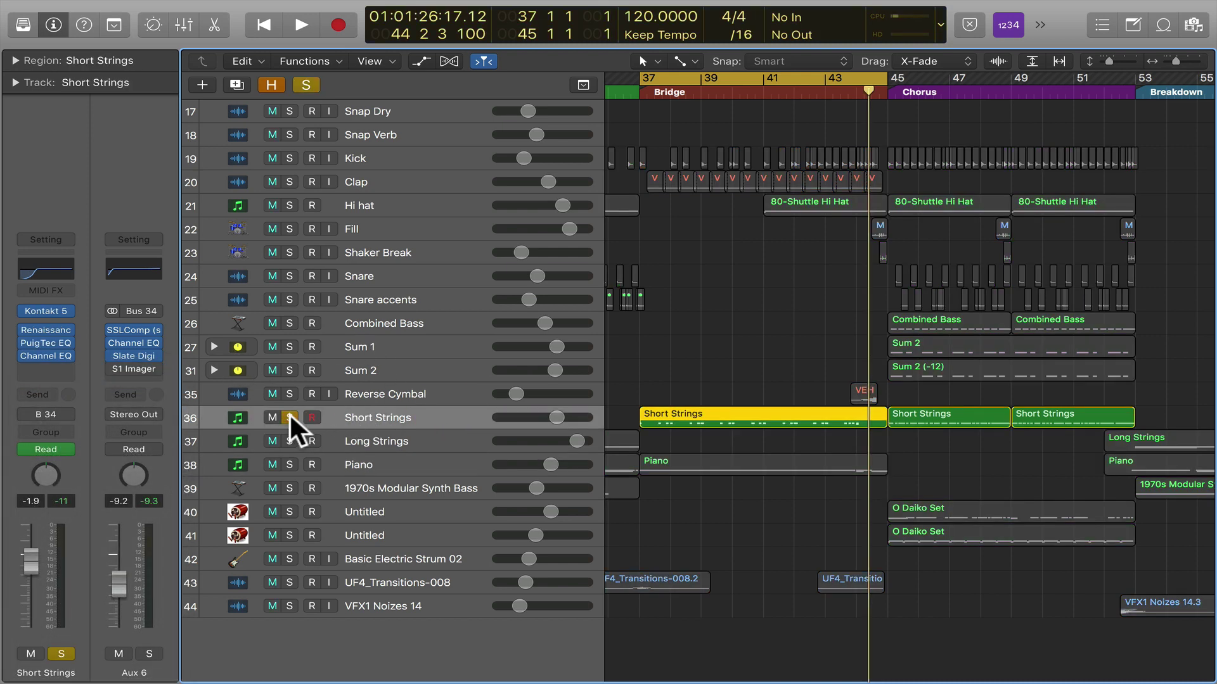
{"action": "key", "text": "shift+space"}
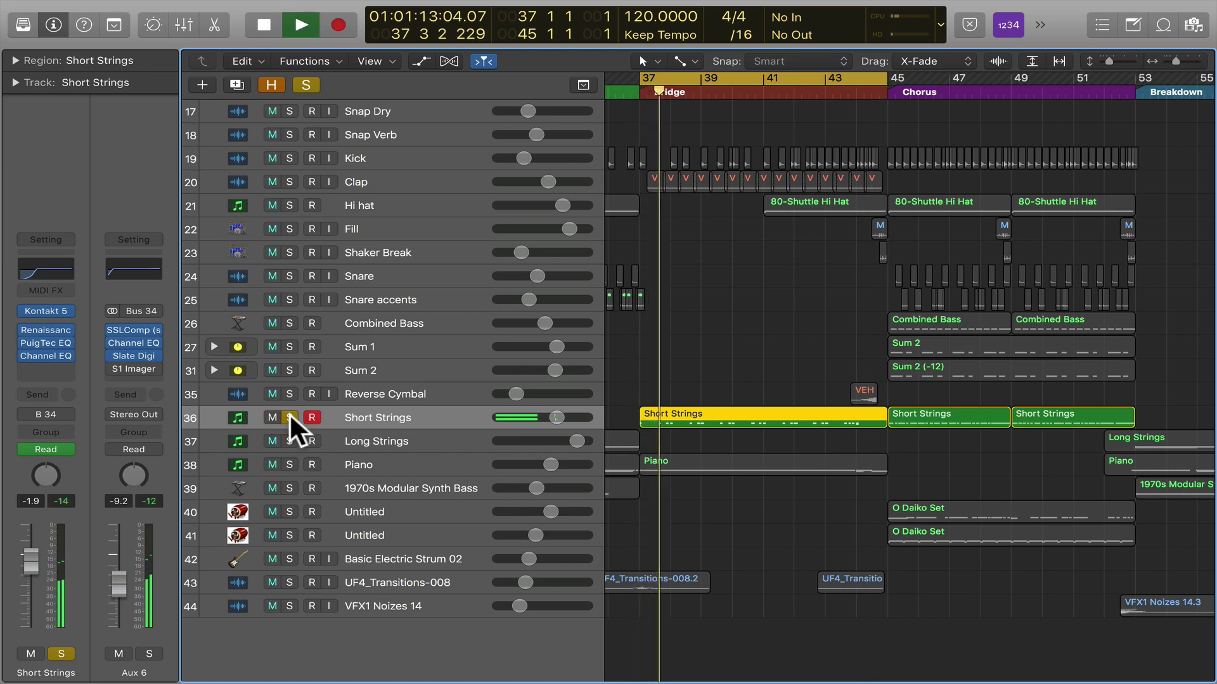
{"action": "left_click", "coordinate": [66, 367]}
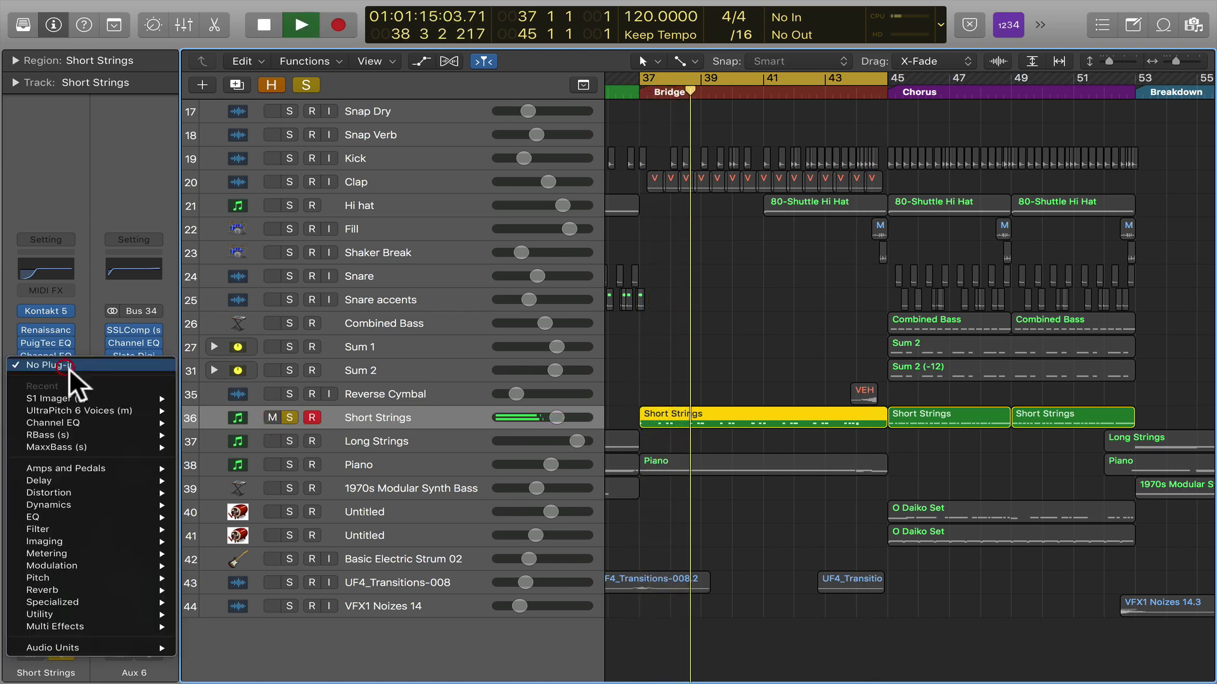
{"action": "mouse_move", "coordinate": [124, 394]}
{"action": "left_click", "coordinate": [190, 398]}
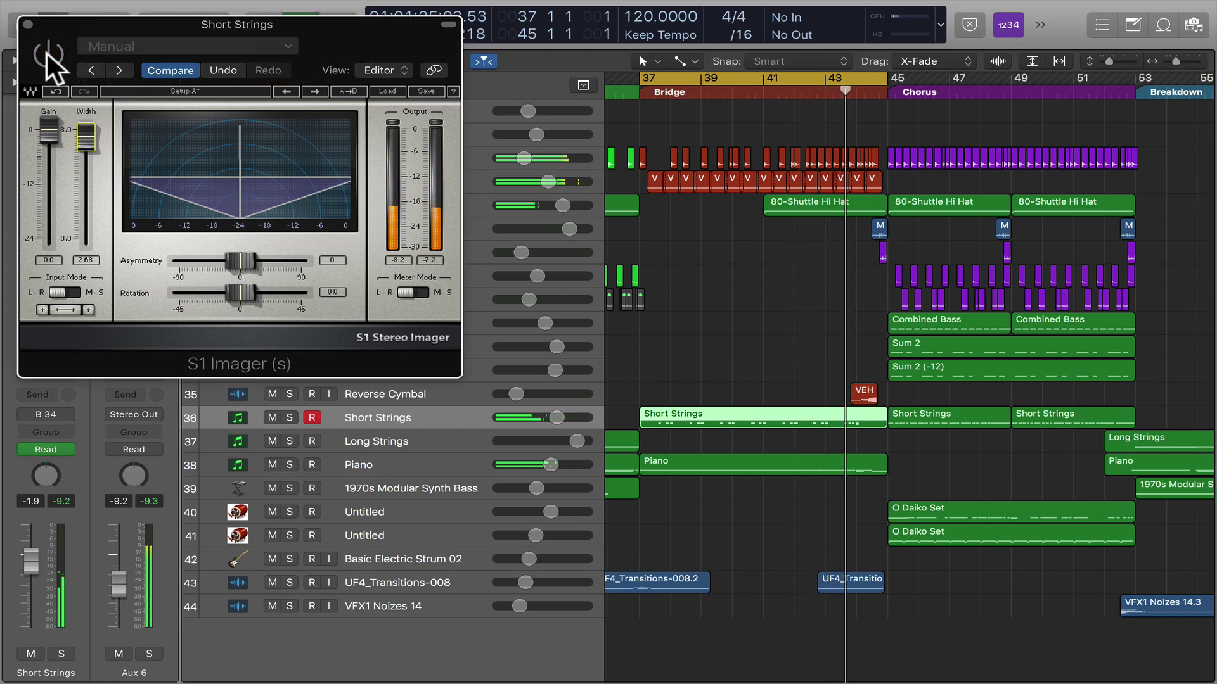
{"action": "left_click", "coordinate": [47, 53]}
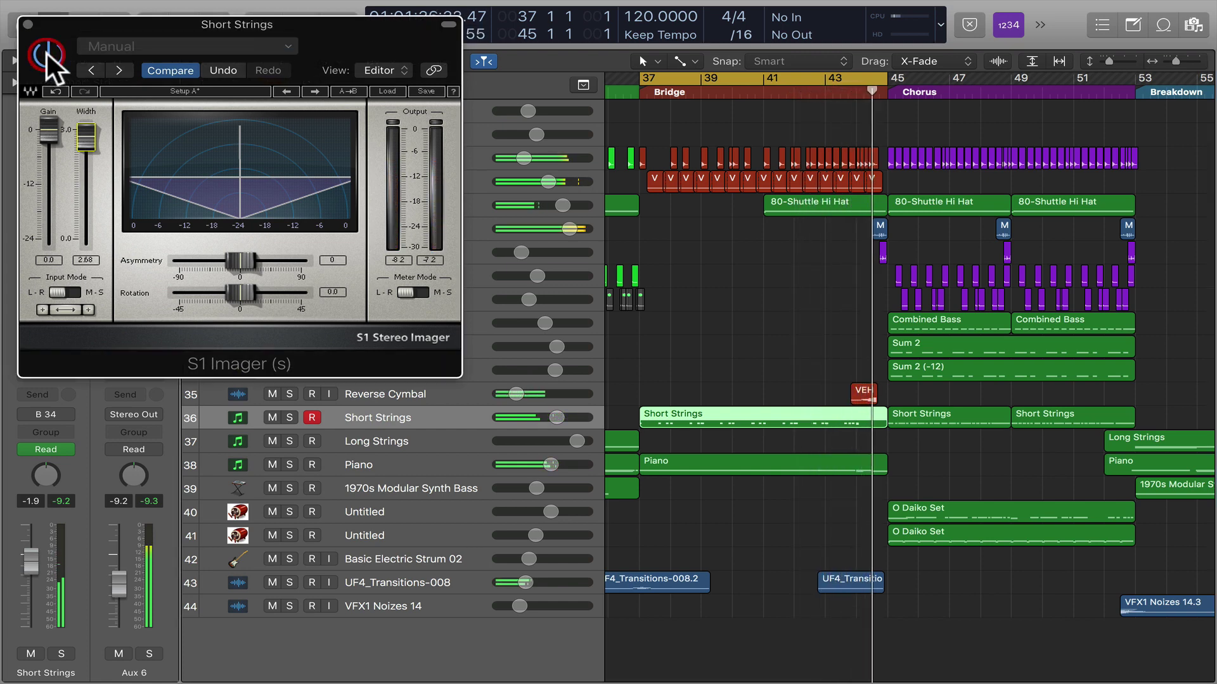
{"action": "left_click", "coordinate": [27, 24]}
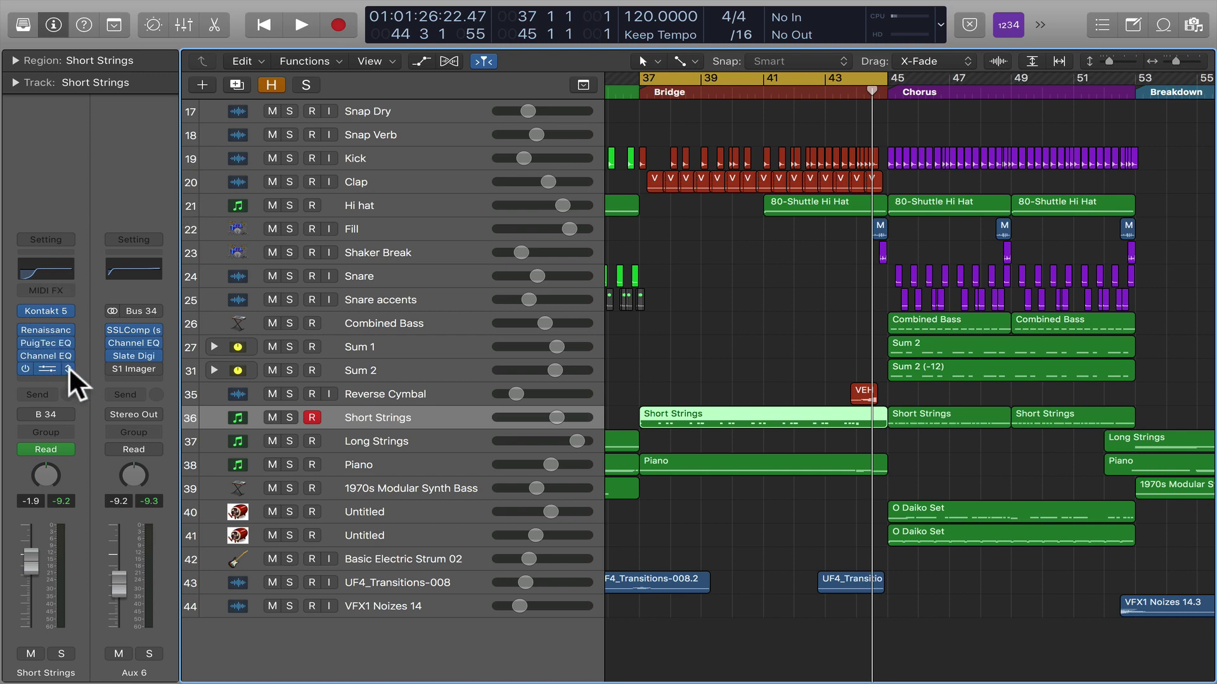
Step: Bypass the Short Strings imager and browse Aux 6's insert menu to Imaging > Stereo Spread
{"action": "left_click", "coordinate": [26, 368]}
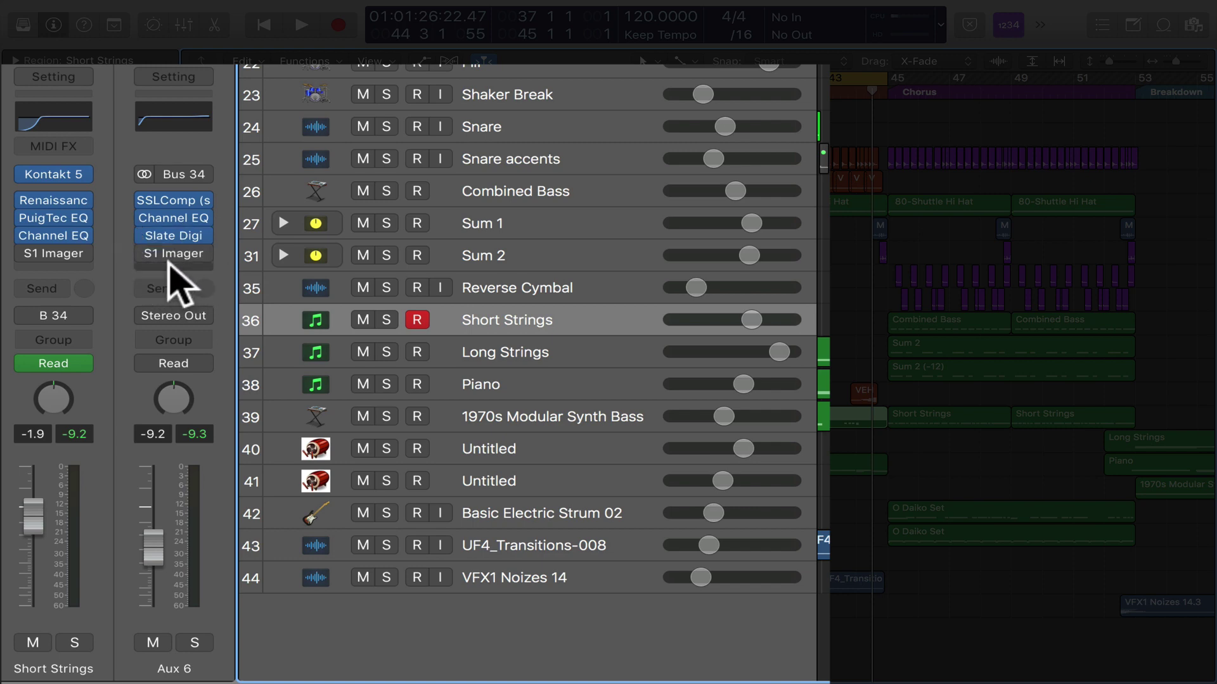
{"action": "left_click", "coordinate": [168, 266]}
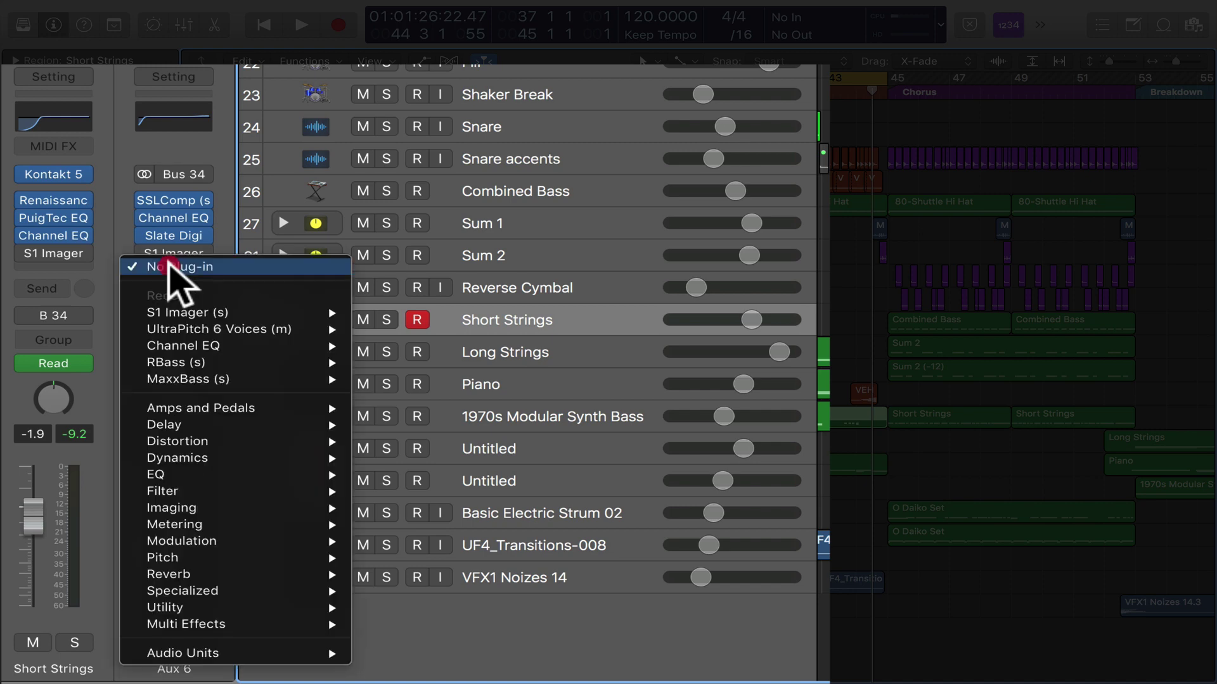
{"action": "mouse_move", "coordinate": [196, 360]}
{"action": "mouse_move", "coordinate": [207, 329]}
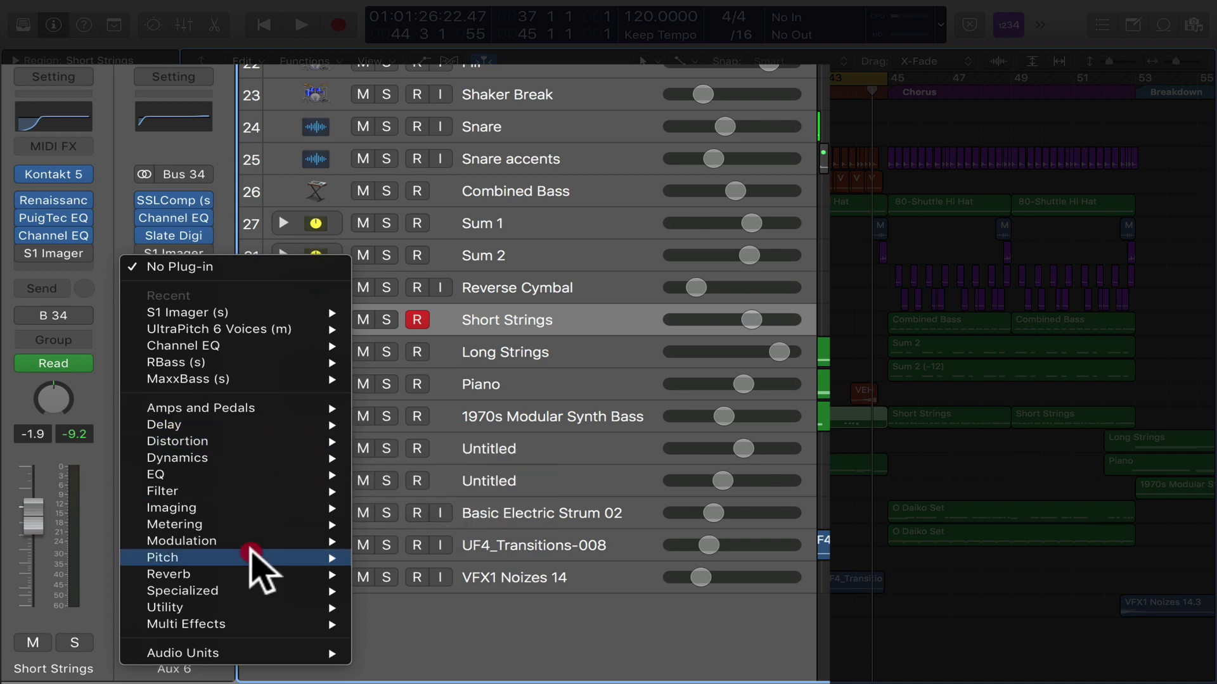
{"action": "mouse_move", "coordinate": [258, 561]}
{"action": "mouse_move", "coordinate": [259, 603]}
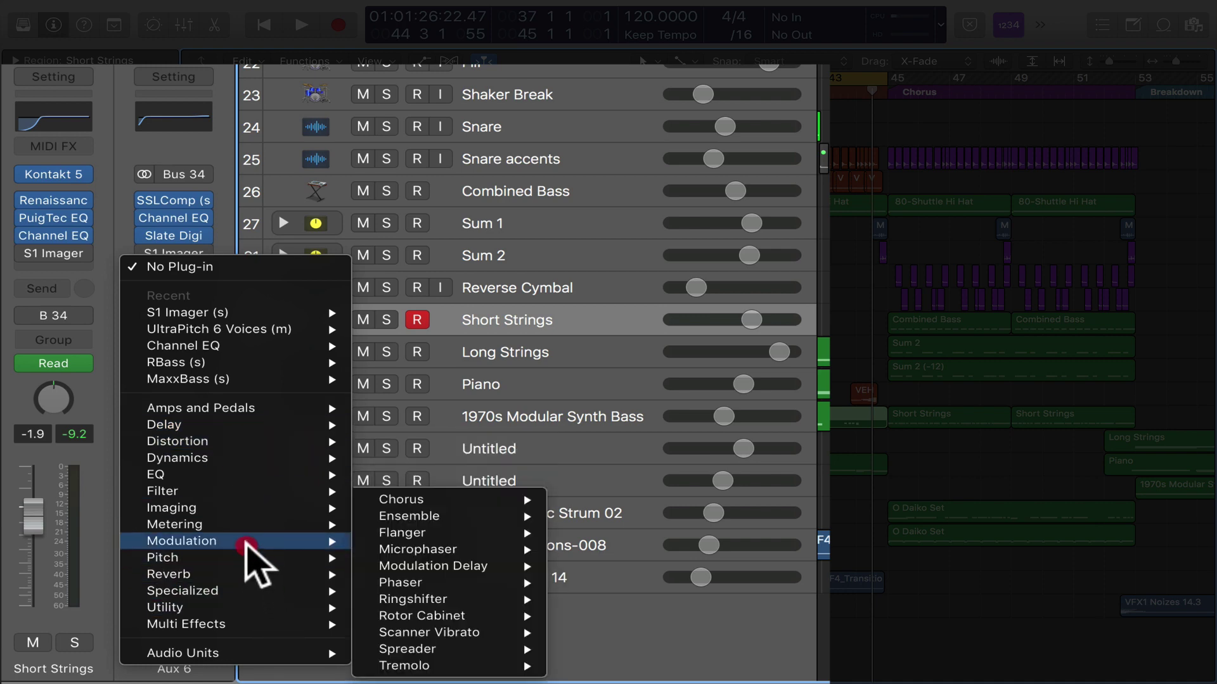
Step: Insert stereo Stereo Spread on Aux 6 and step through presets to Light LF & HF Spread
{"action": "mouse_move", "coordinate": [244, 507]}
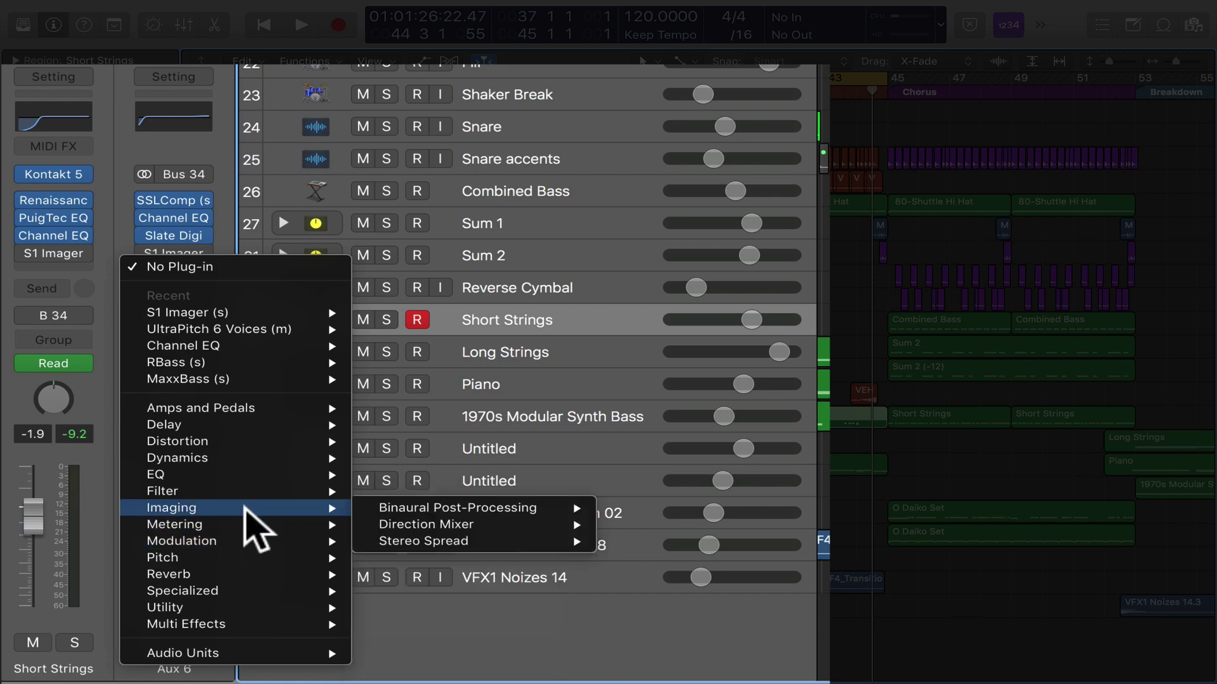
{"action": "mouse_move", "coordinate": [485, 542]}
{"action": "left_click", "coordinate": [640, 542]}
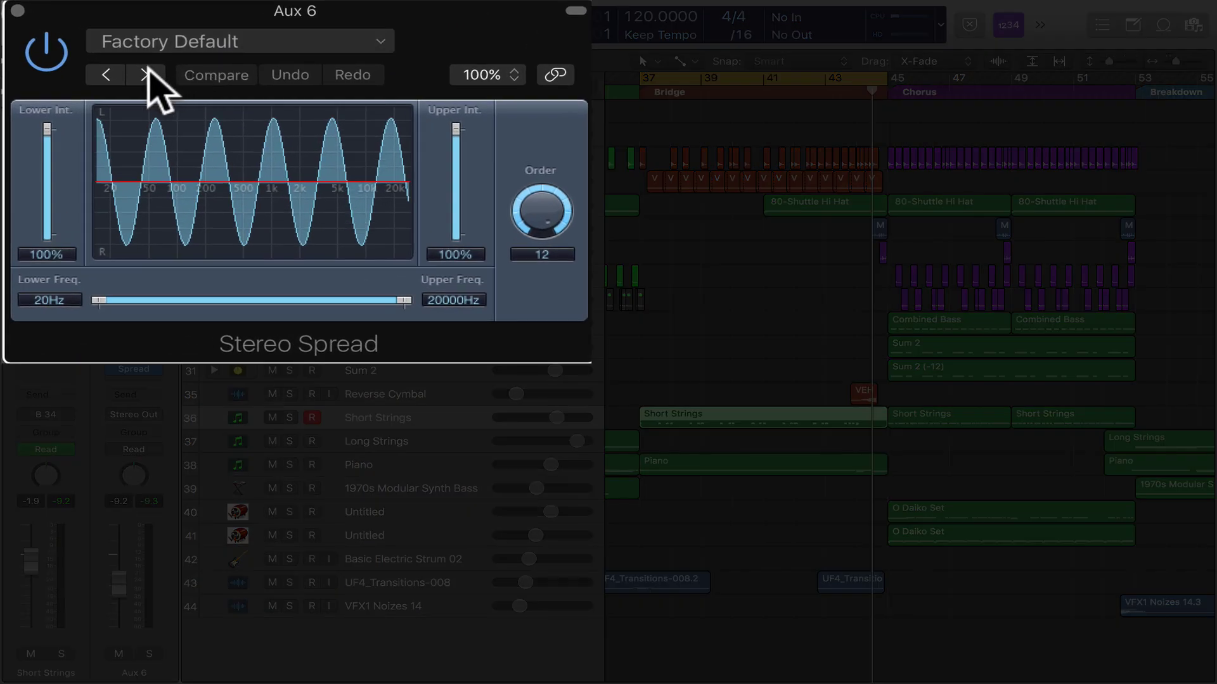
{"action": "left_click", "coordinate": [223, 45]}
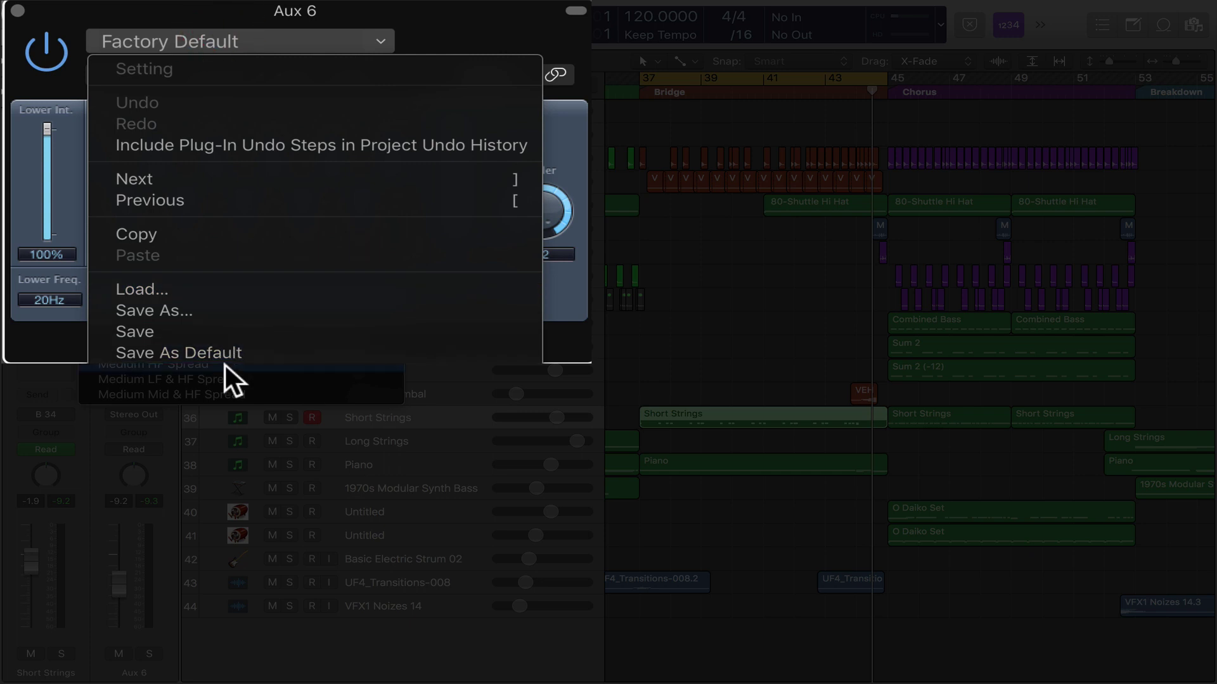
{"action": "left_click", "coordinate": [490, 38]}
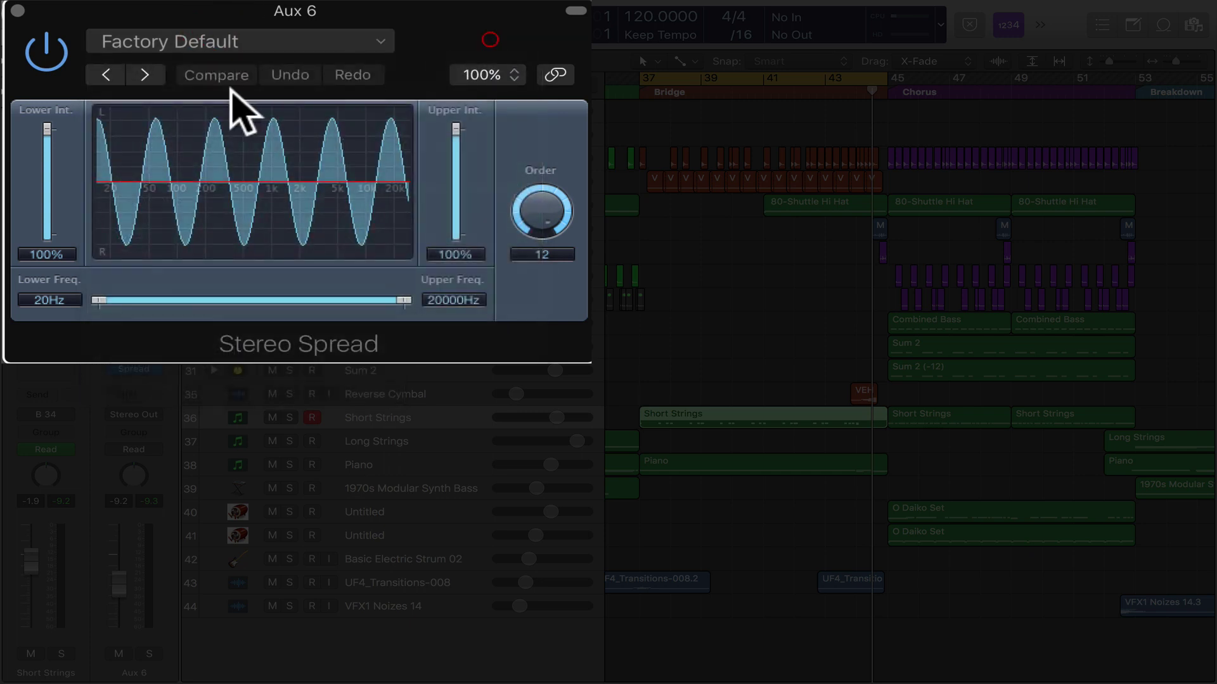
{"action": "left_click", "coordinate": [145, 74]}
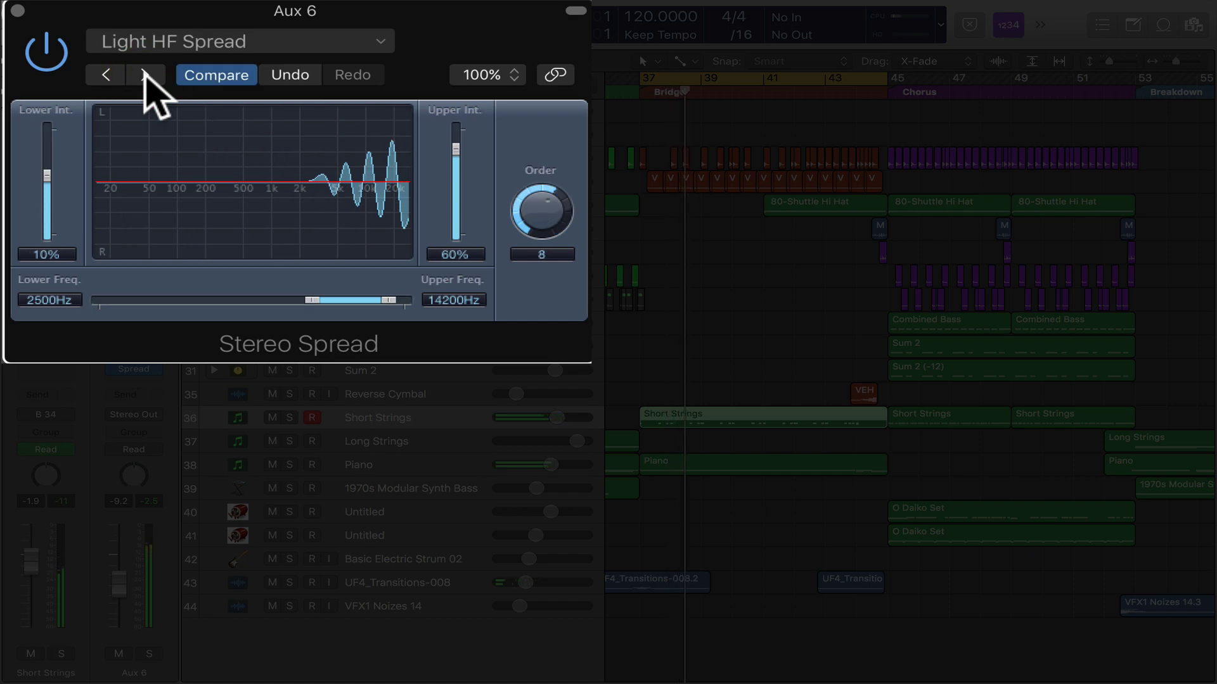
{"action": "left_click", "coordinate": [146, 75]}
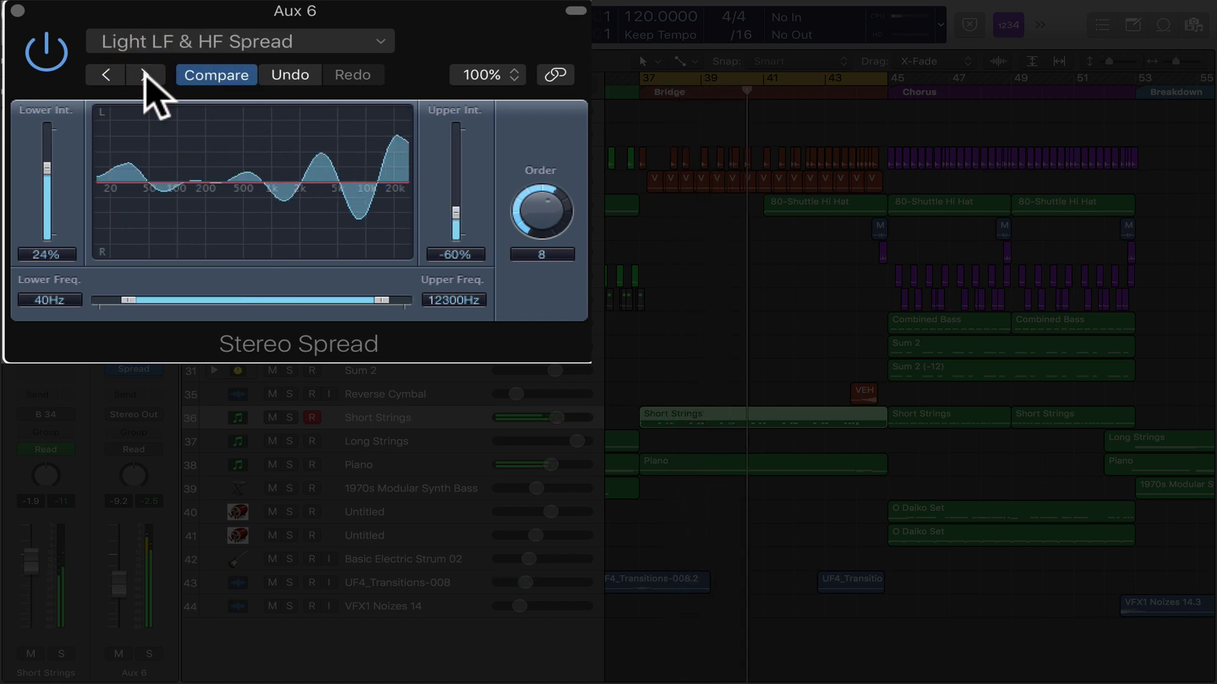
{"action": "left_click", "coordinate": [146, 75]}
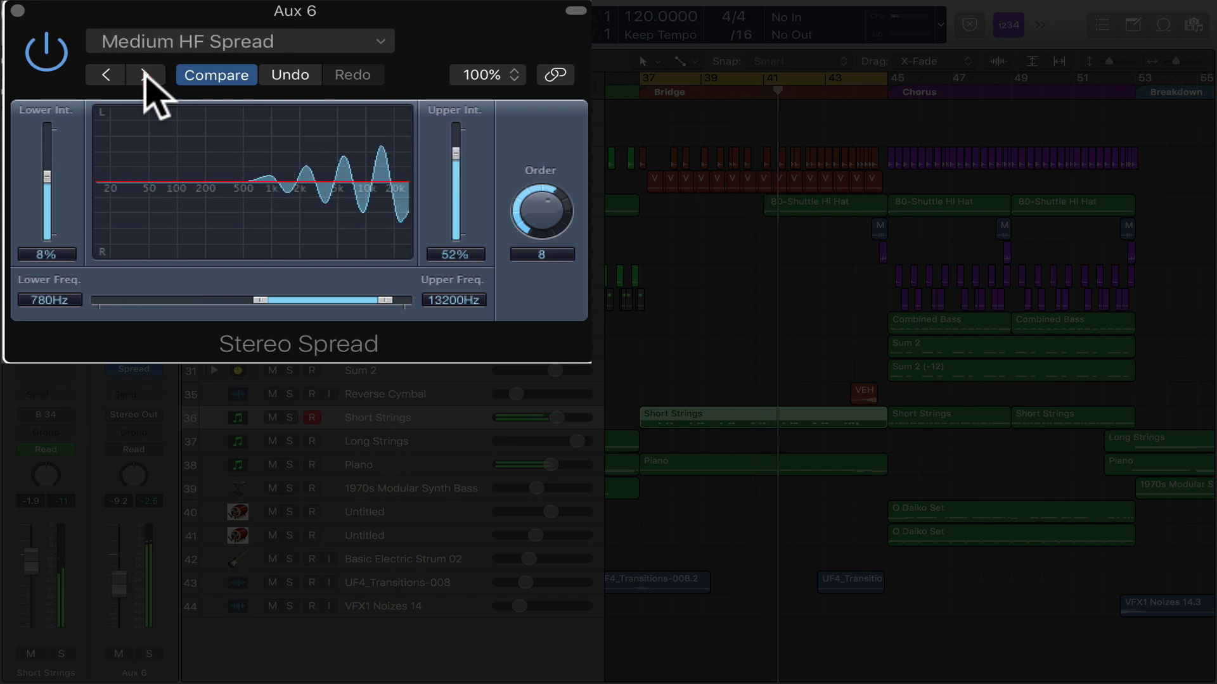
{"action": "left_click", "coordinate": [146, 75]}
{"action": "left_click", "coordinate": [146, 75]}
{"action": "left_click", "coordinate": [146, 75]}
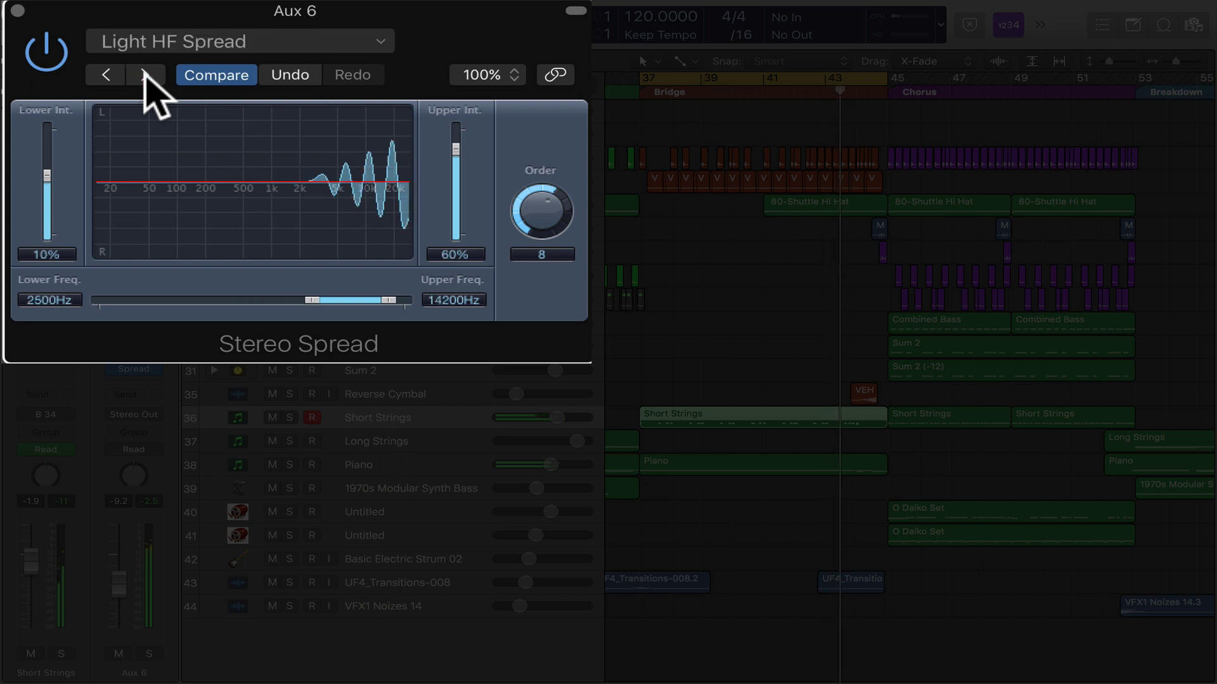
{"action": "left_click", "coordinate": [146, 75]}
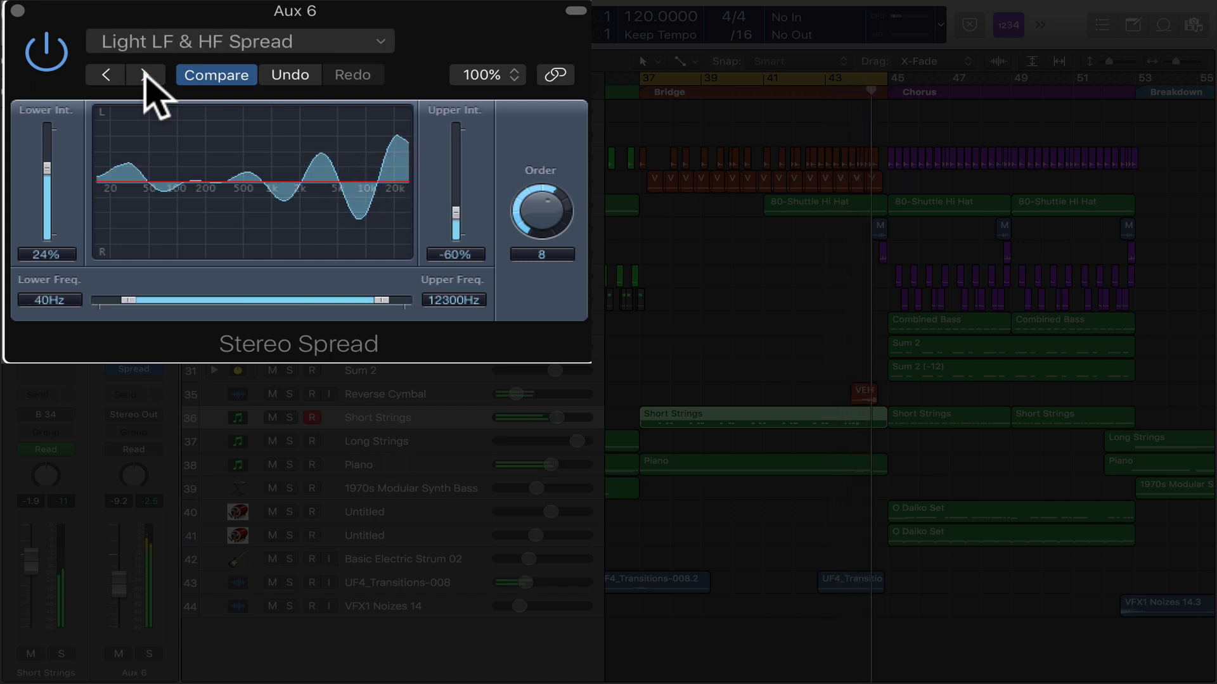
Step: Compare Stereo Spread bypassed, then widen Aux 6's S1 Imager to 1.43
{"action": "left_click", "coordinate": [115, 364]}
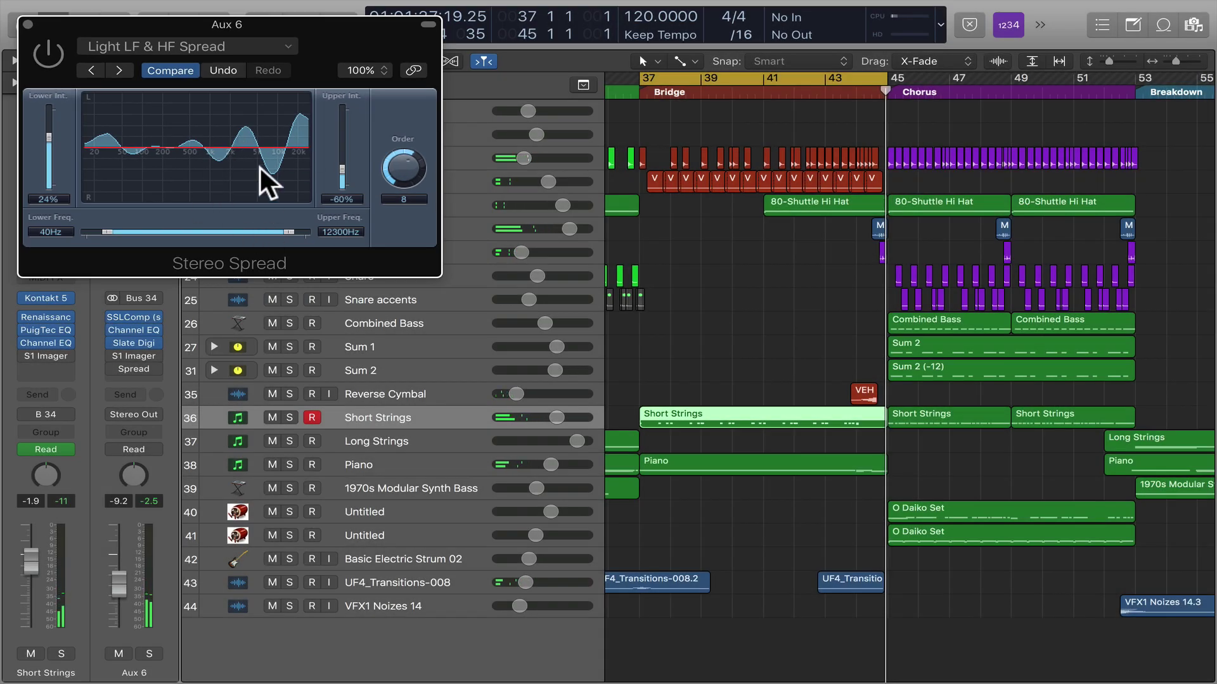
{"action": "left_click", "coordinate": [131, 358]}
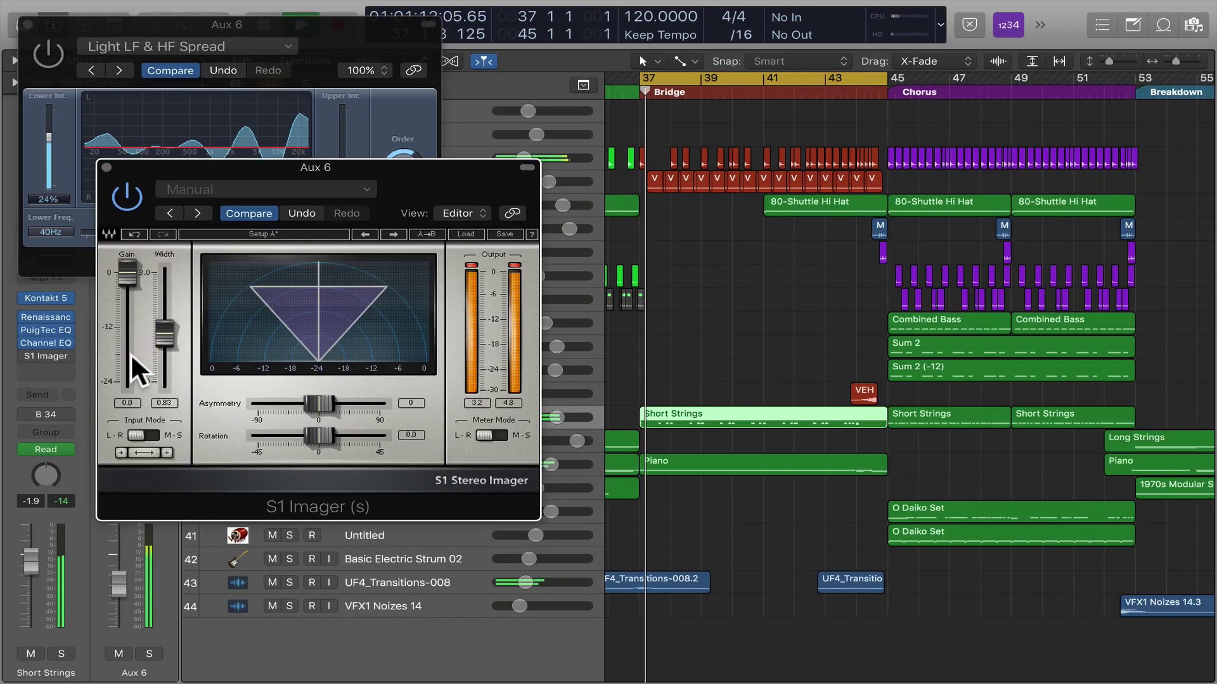
{"action": "left_click_drag", "start_coordinate": [165, 346], "coordinate": [166, 322]}
{"action": "left_click", "coordinate": [106, 167]}
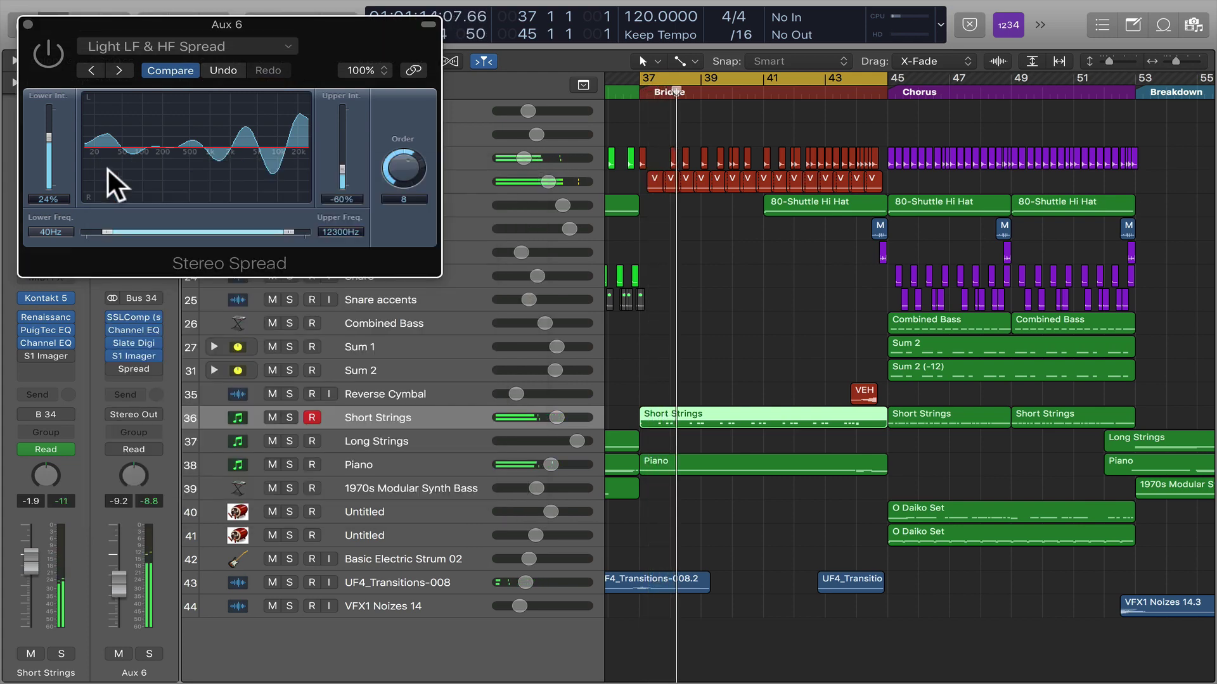
Step: Insert Delay > Sample Delay on Aux 6 with Delay Right set to 405 samples
{"action": "left_click", "coordinate": [29, 26]}
{"action": "left_click", "coordinate": [135, 372]}
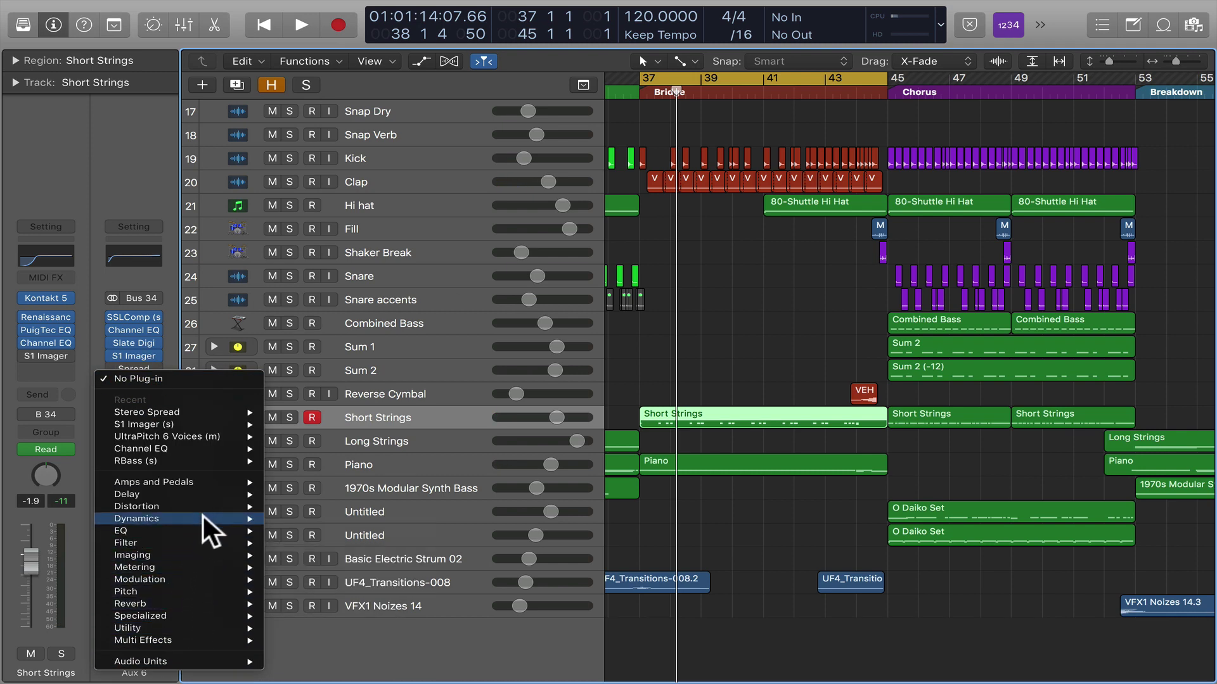
{"action": "mouse_move", "coordinate": [205, 493]}
{"action": "mouse_move", "coordinate": [345, 526]}
{"action": "left_click", "coordinate": [431, 516]}
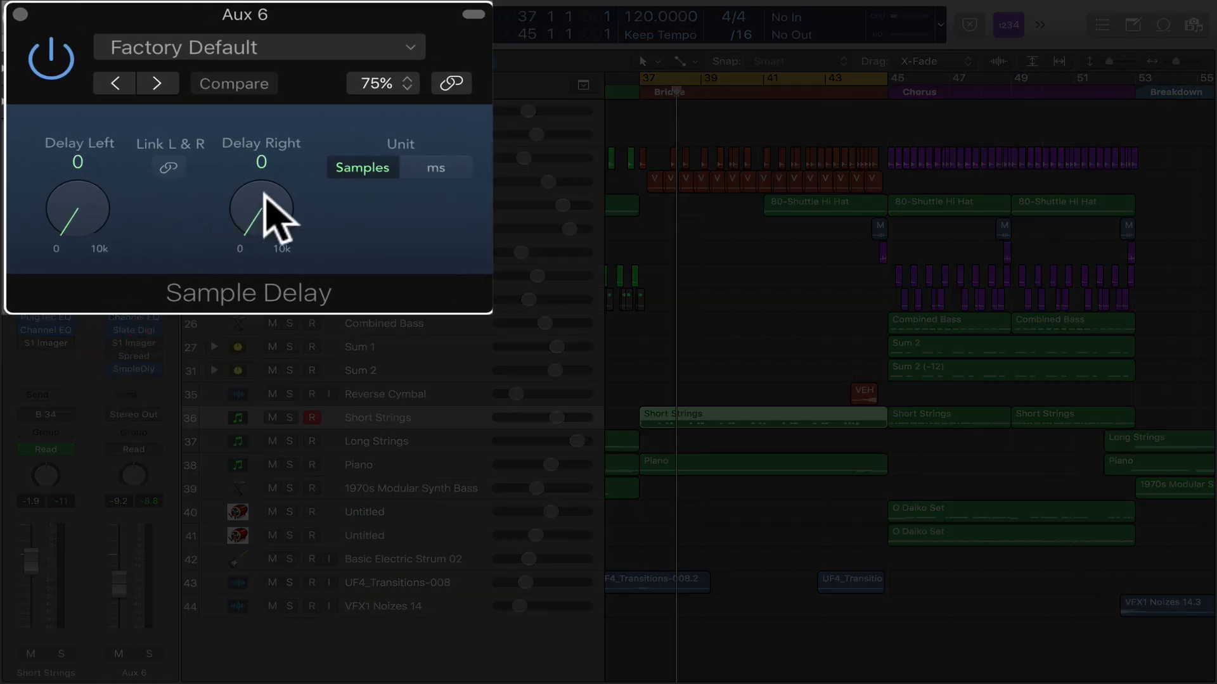
{"action": "left_click_drag", "start_coordinate": [264, 195], "coordinate": [258, 182]}
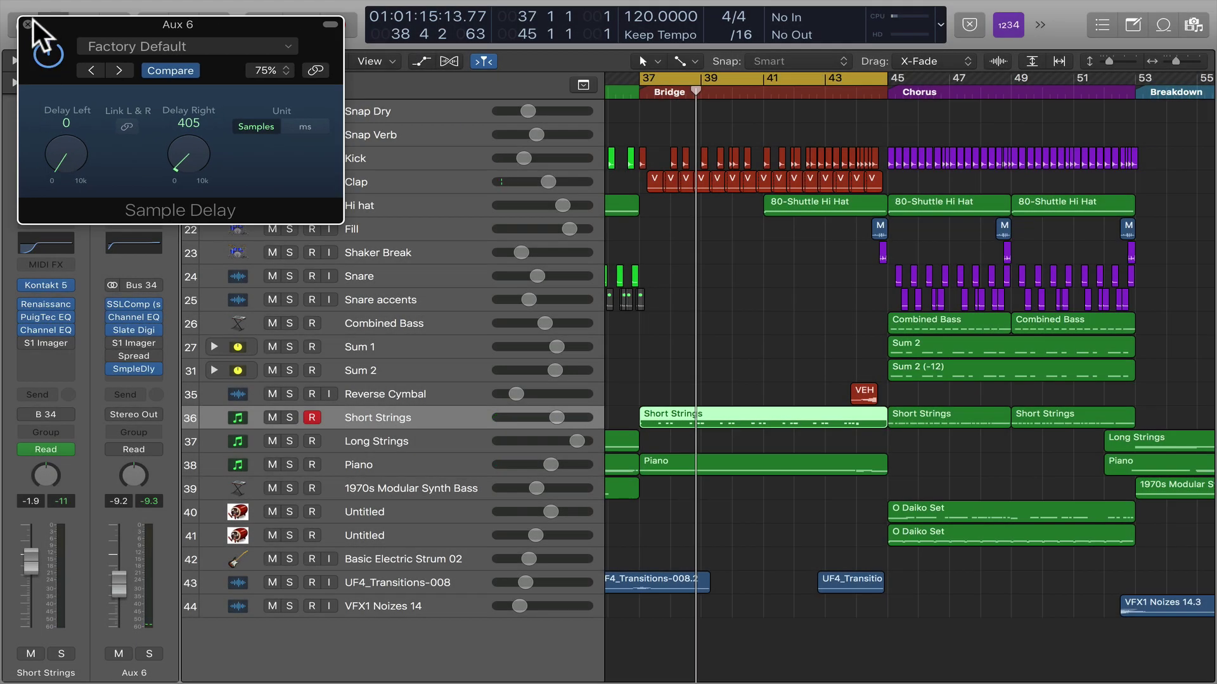
{"action": "left_click", "coordinate": [30, 23]}
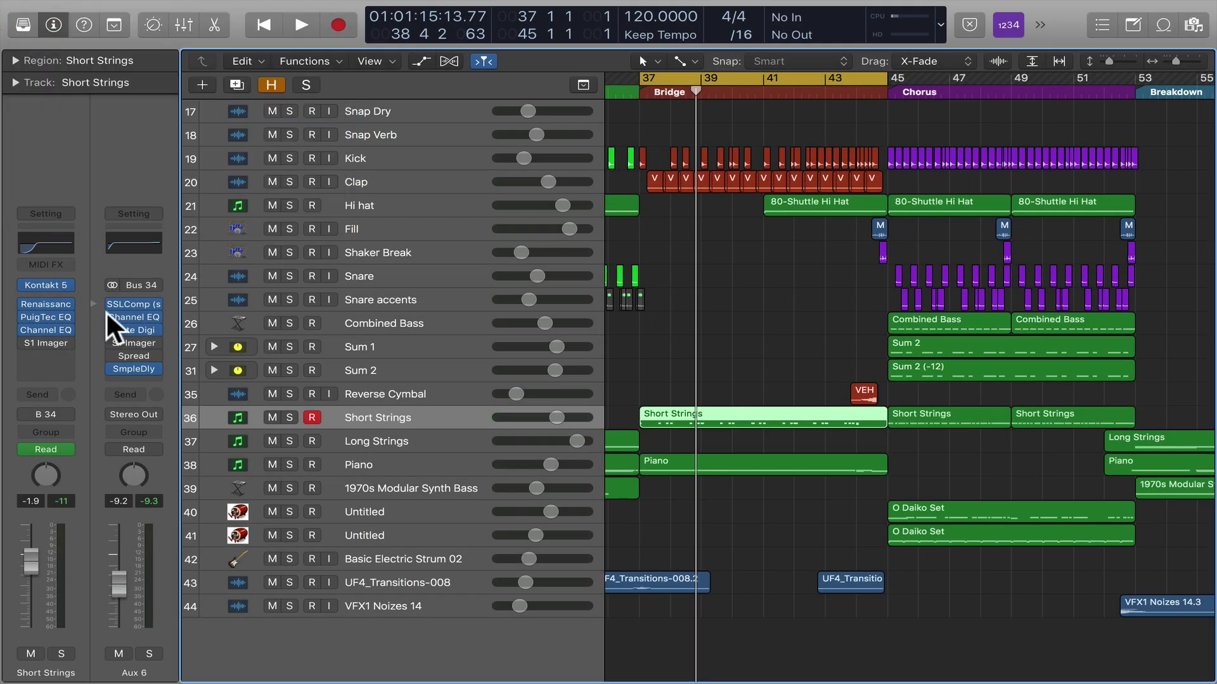